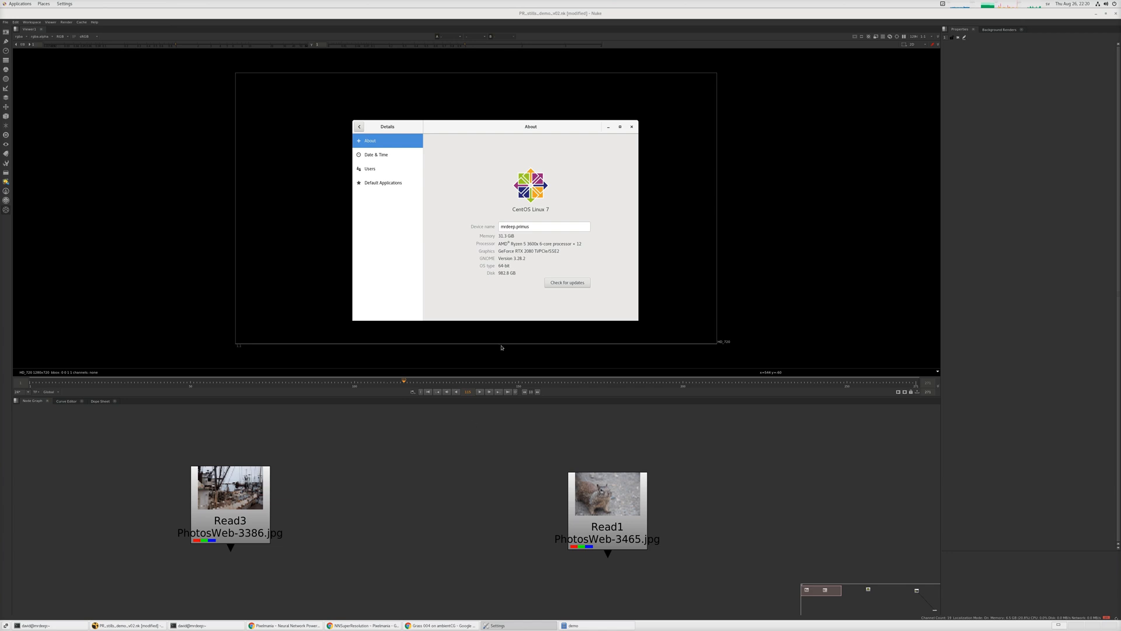
# - Add an NNSuperResolution node below the Read3 boat photo and connect its input to that Read node
pyautogui.click(450, 516)
pyautogui.click(82, 25)
pyautogui.click(88, 61)
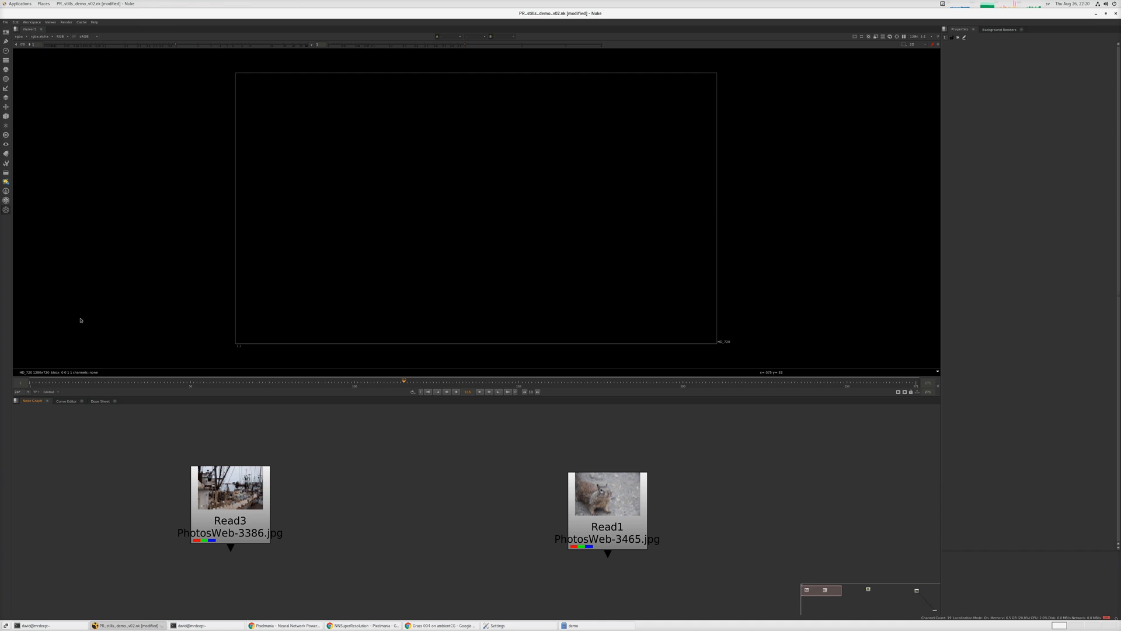
pyautogui.click(6, 210)
pyautogui.click(41, 209)
pyautogui.moveTo(368, 543); pyautogui.dragTo(238, 521)
pyautogui.click(238, 520)
# - Assign the Read3 boat photo to viewer input 1 and its NNSuperResolution output to viewer input 2
pyautogui.press('1')
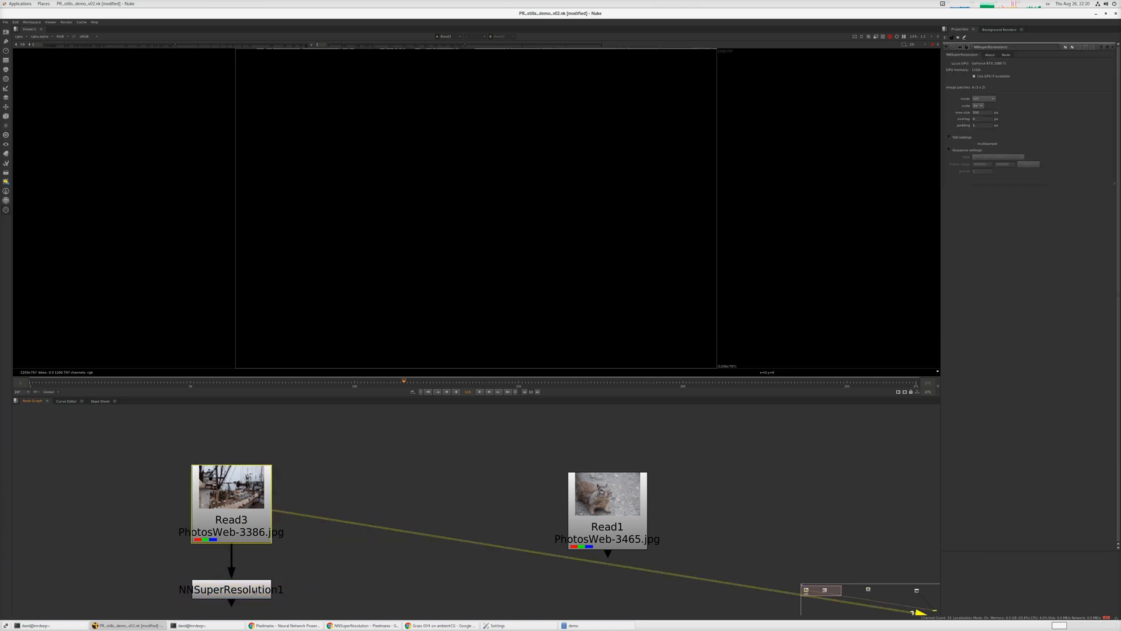
pyautogui.click(252, 590)
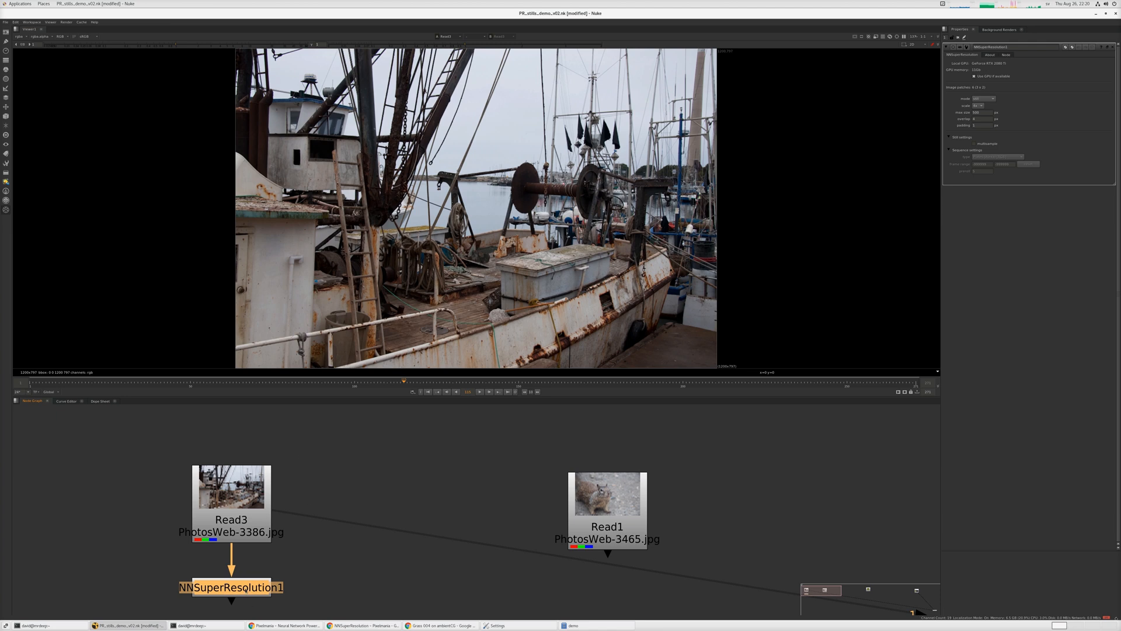
pyautogui.press('1')
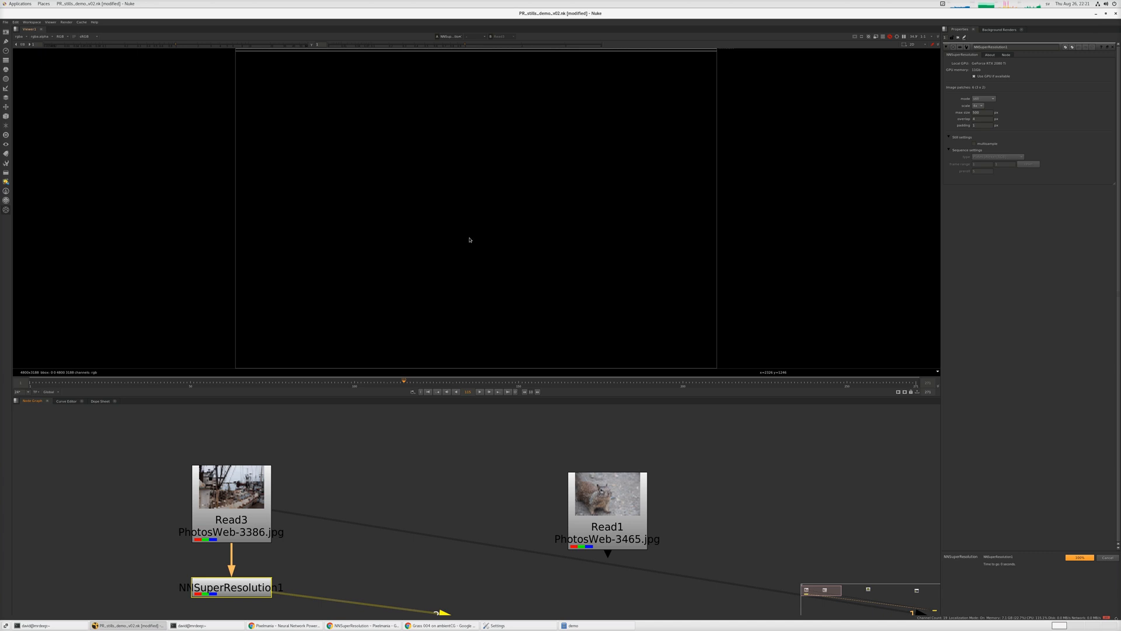
pyautogui.press('1')
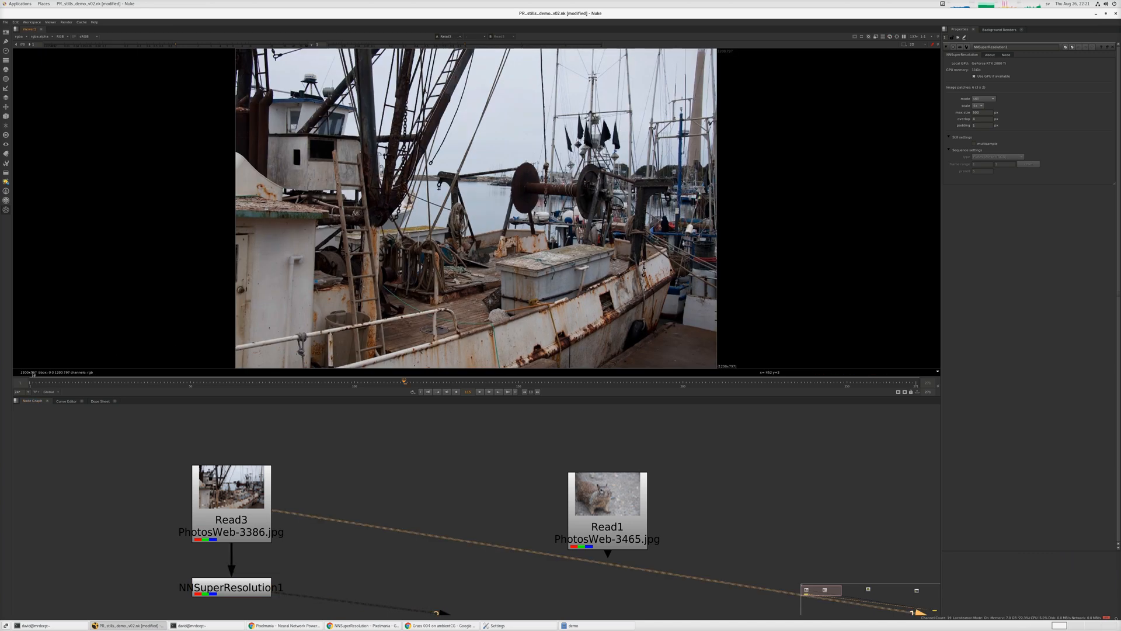
pyautogui.press('2')
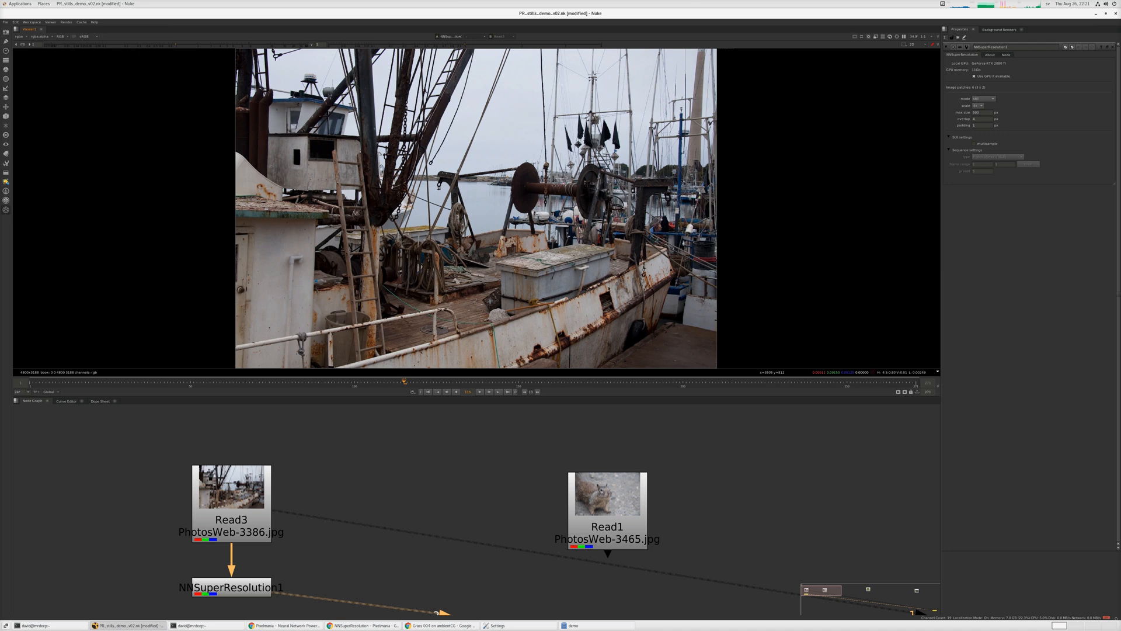
# - Compare the original and upscaled boat photo at full viewer size, examining the ropes, deck, railing and ladder up close
pyautogui.press('space')
pyautogui.scroll(5, 559, 345)
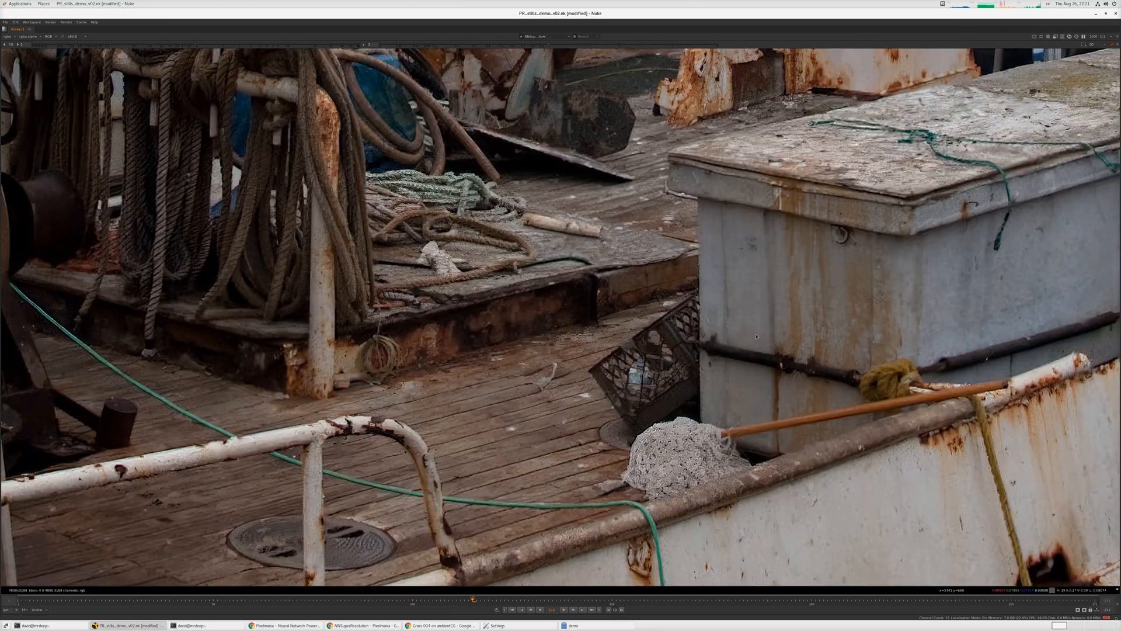
pyautogui.moveTo(559, 346); pyautogui.dragTo(417, 302, button='middle')
pyautogui.press('1')
pyautogui.press('2')
pyautogui.press('1')
pyautogui.press('2')
pyautogui.moveTo(251, 467); pyautogui.dragTo(895, 322, button='middle')
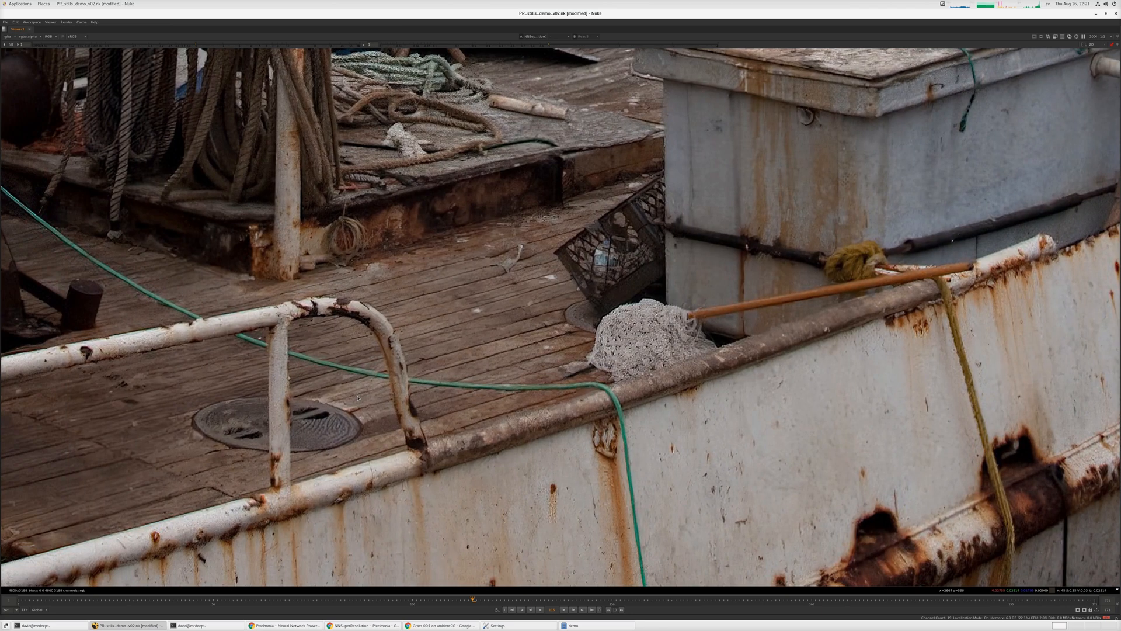
pyautogui.moveTo(327, 426); pyautogui.dragTo(841, 374, button='middle')
pyautogui.moveTo(414, 437); pyautogui.dragTo(396, 488, button='middle')
pyautogui.press('1')
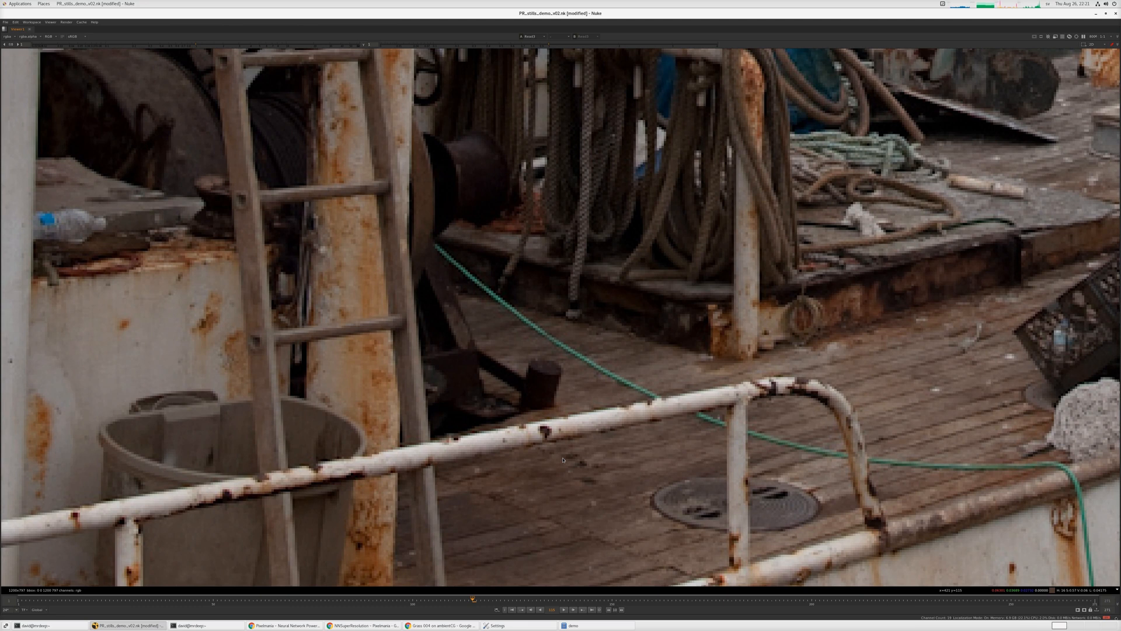
pyautogui.press('2')
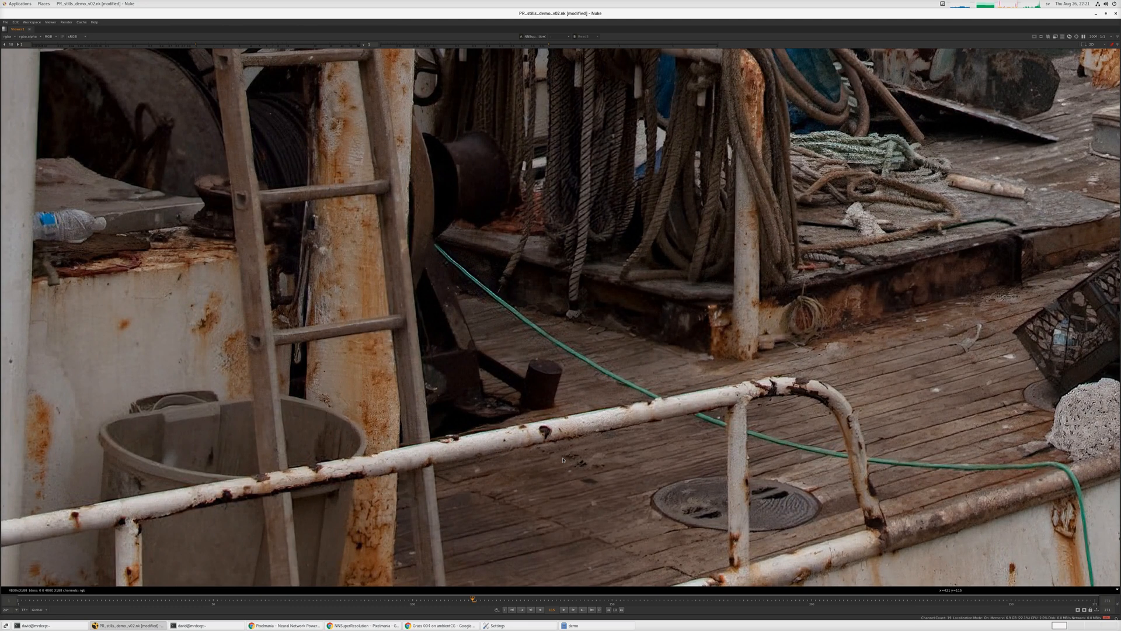
pyautogui.press('space')
# - Add another NNSuperResolution node below the Read1 squirrel photo and connect its input to that Read node
pyautogui.moveTo(531, 508); pyautogui.dragTo(331, 422, button='middle')
pyautogui.click(411, 543)
pyautogui.click(6, 210)
pyautogui.click(28, 210)
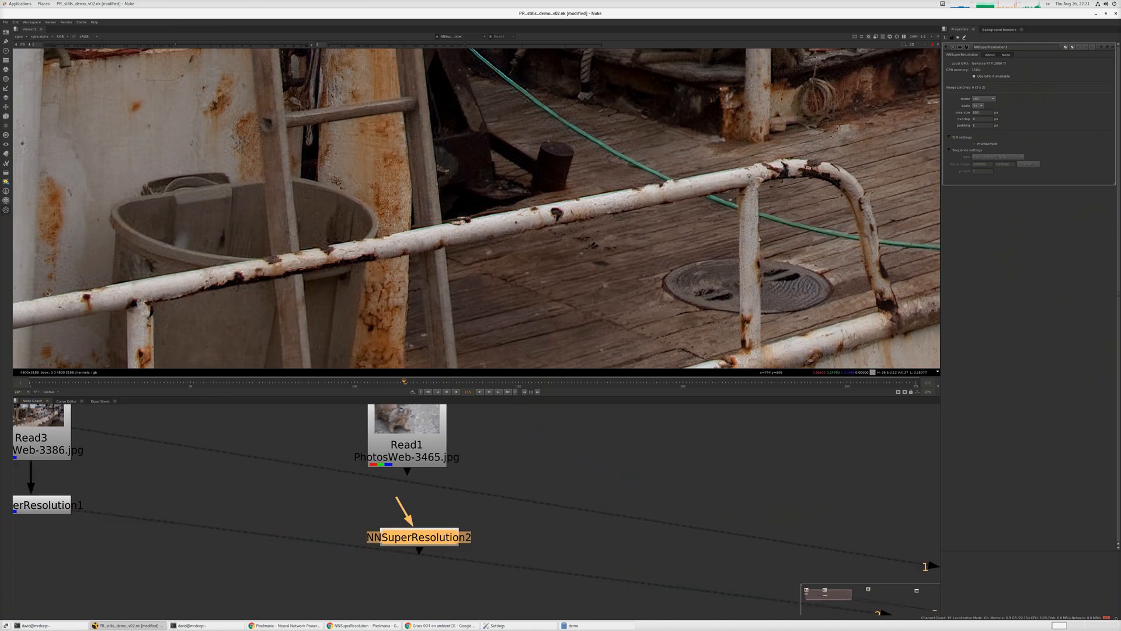
pyautogui.moveTo(399, 507); pyautogui.dragTo(410, 431)
# - Assign the Read1 squirrel photo to viewer input 1 and its NNSuperResolution output to input 2, aligning the node beneath Read1
pyautogui.click(411, 436)
pyautogui.press('1')
pyautogui.moveTo(419, 537); pyautogui.dragTo(405, 535)
pyautogui.press('f')
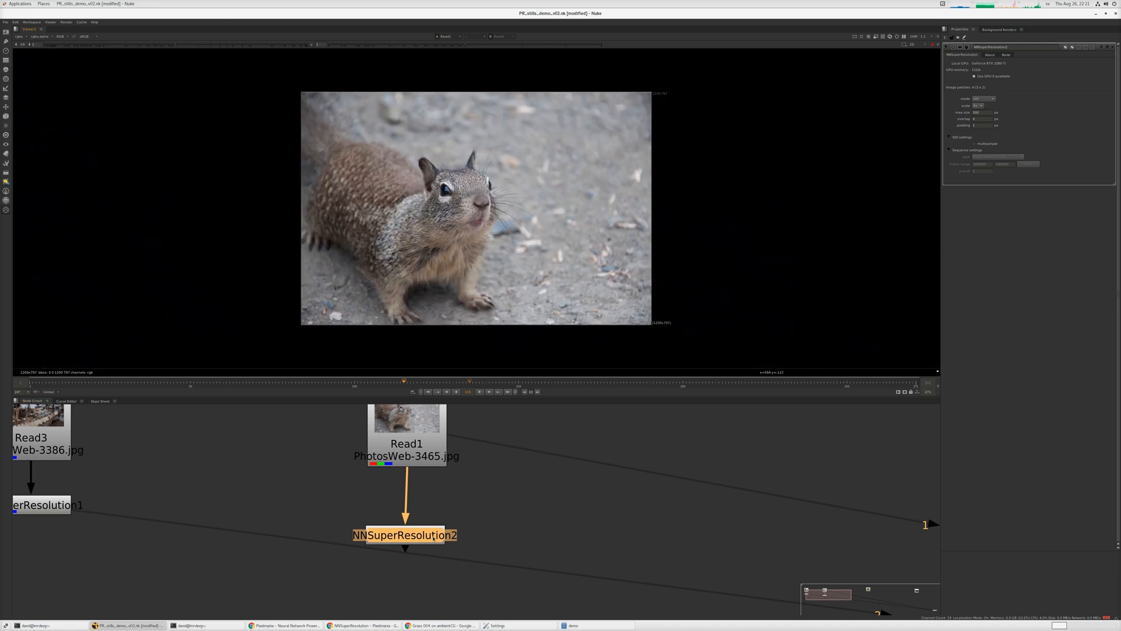
pyautogui.press('2')
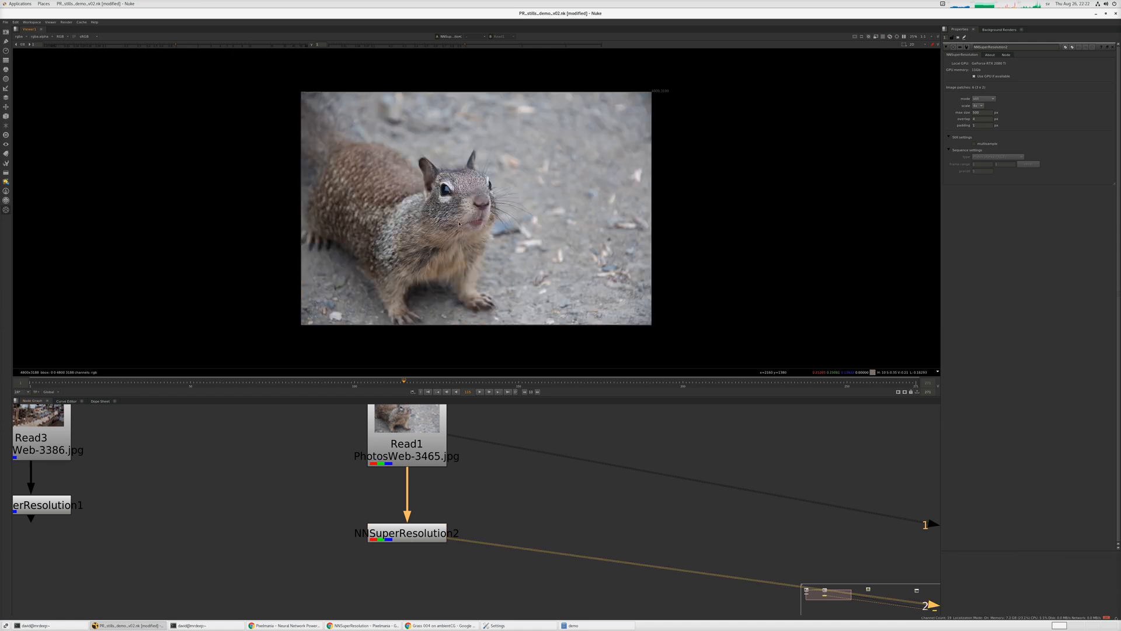
# - Compare the original and upscaled squirrel photo at full viewer size, examining the fur, eyes and whiskers up close
pyautogui.press('space')
pyautogui.scroll(4, 510, 288)
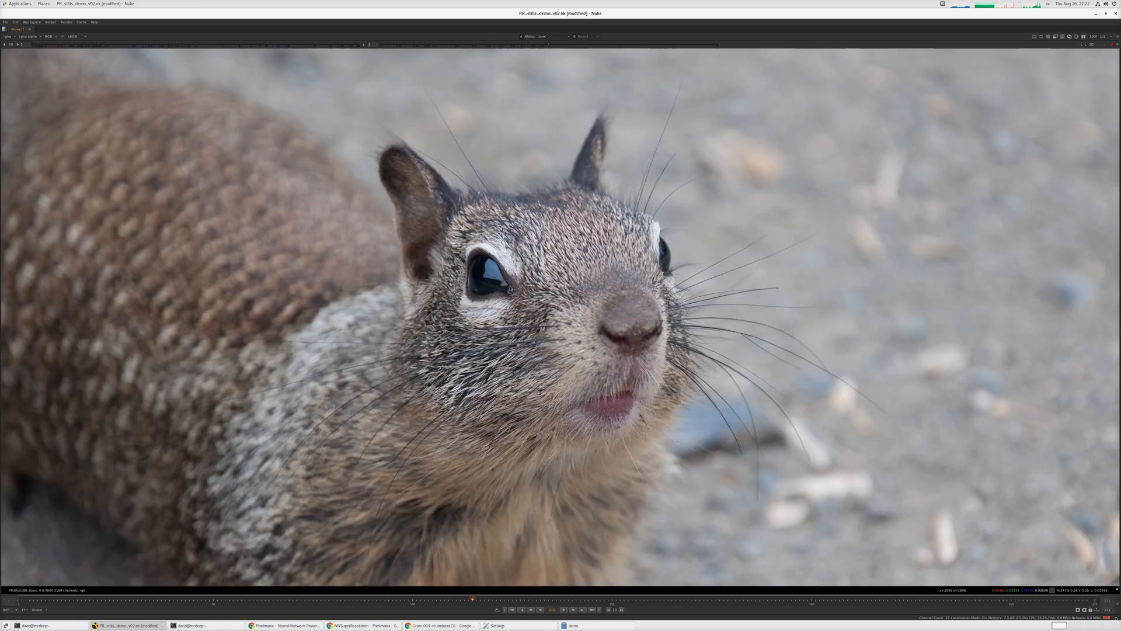
pyautogui.press('1')
pyautogui.moveTo(846, 457); pyautogui.dragTo(873, 401, button='middle')
pyautogui.press('2')
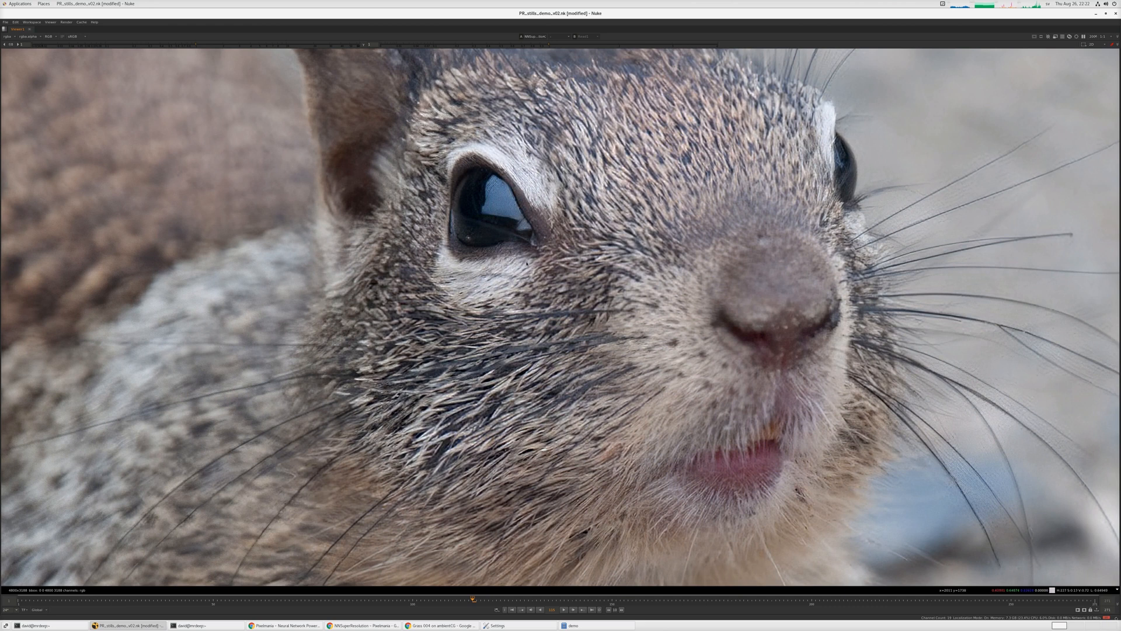
pyautogui.press('1')
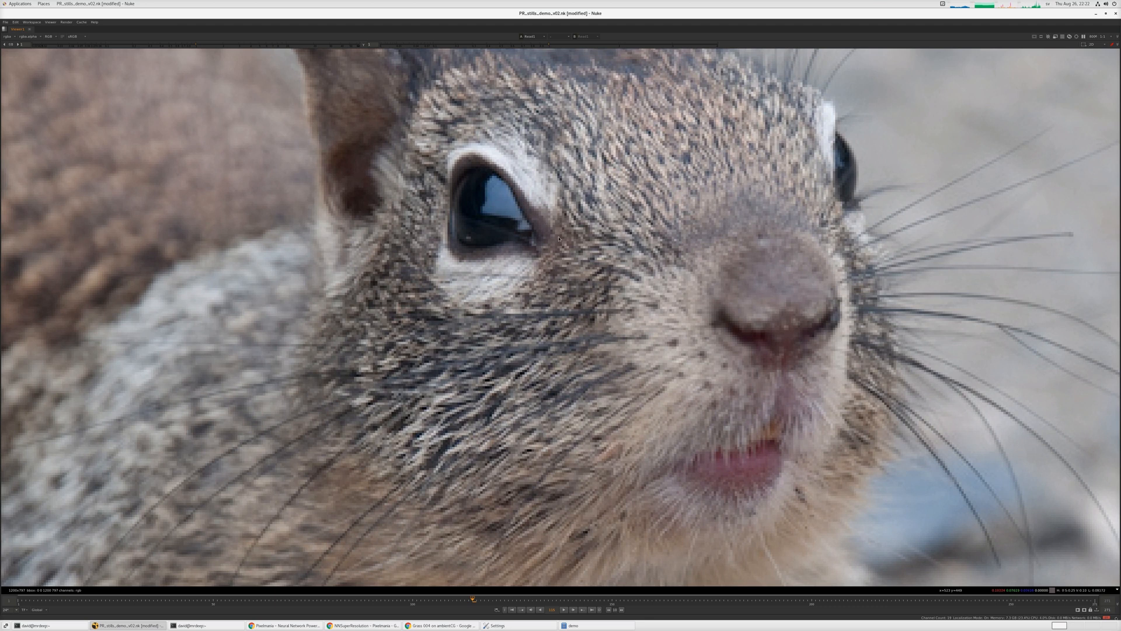
pyautogui.press('2')
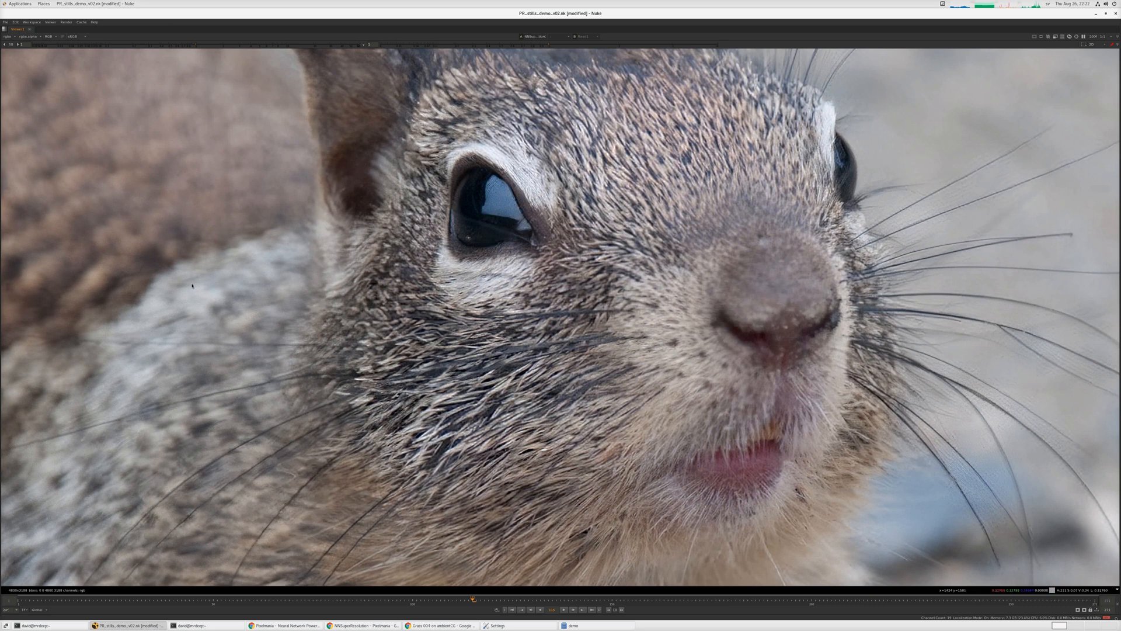
pyautogui.press('1')
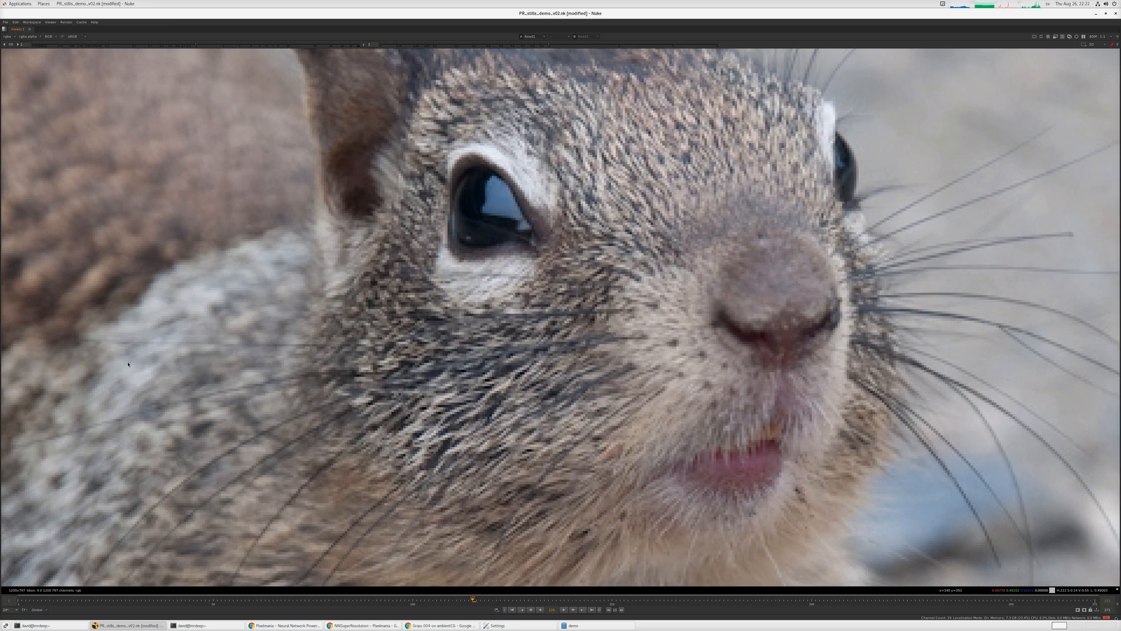
pyautogui.press('2')
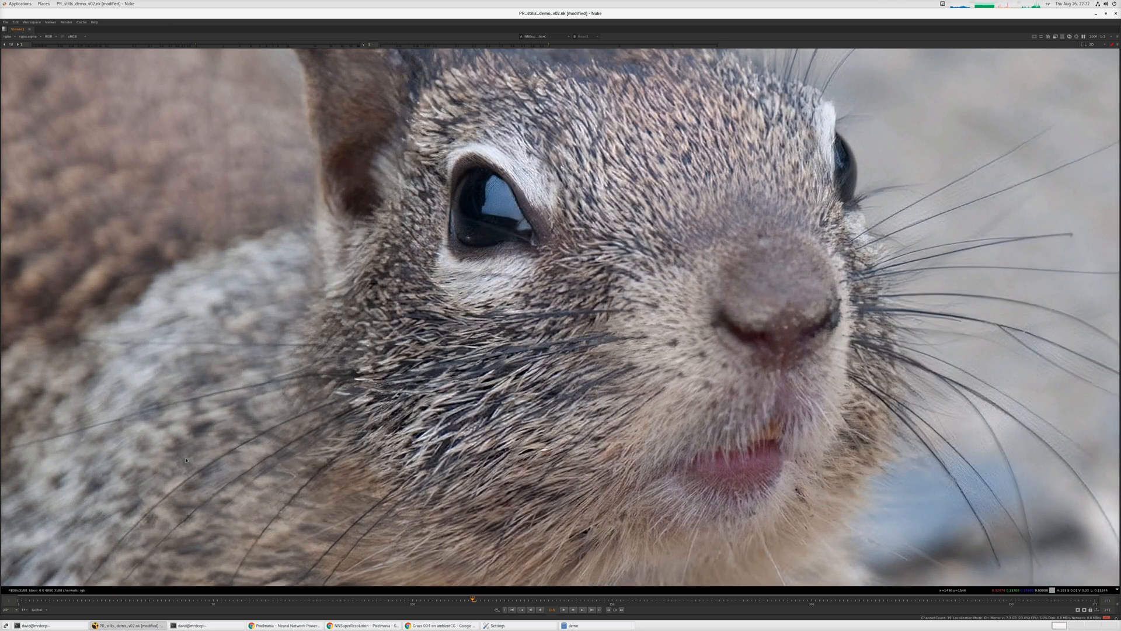
pyautogui.press('1')
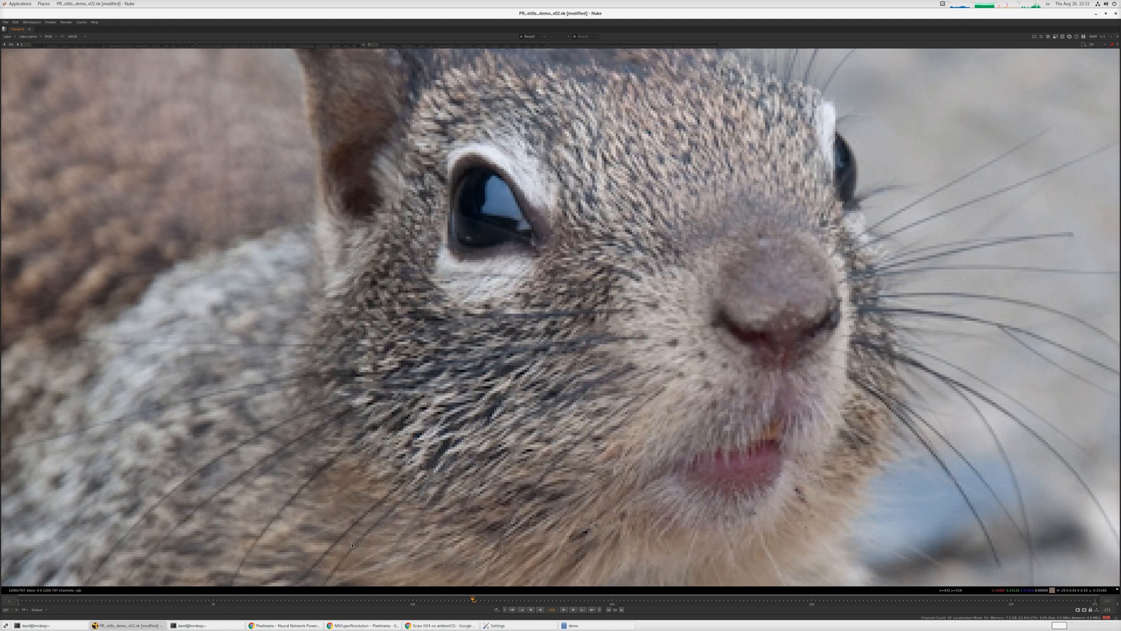
pyautogui.press('2')
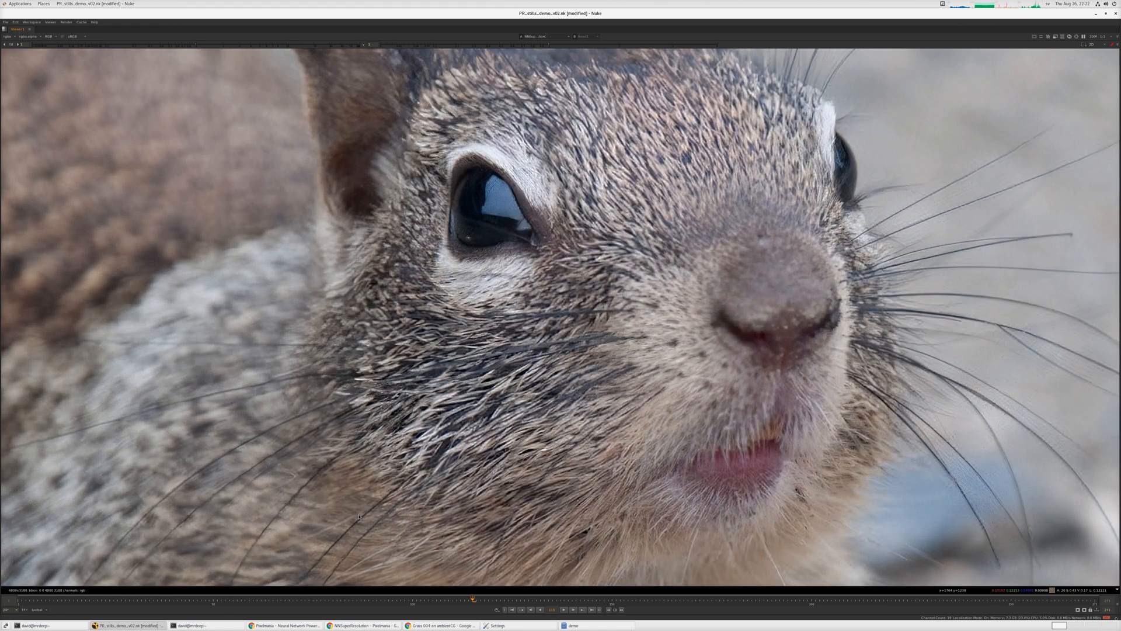
pyautogui.press('space')
# - Display the Read2 grass texture, Grass004_4K_Color.png, in the viewer through input 1
pyautogui.moveTo(512, 537); pyautogui.dragTo(284, 547, button='middle')
pyautogui.moveTo(544, 489); pyautogui.dragTo(390, 524, button='middle')
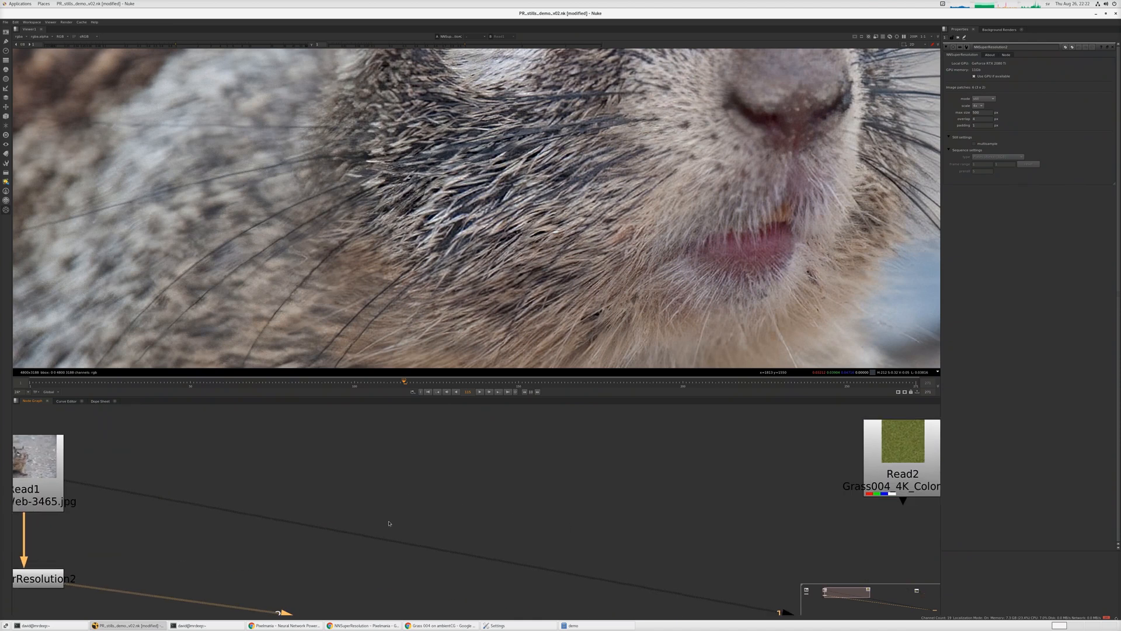
pyautogui.click(449, 514)
pyautogui.press('1')
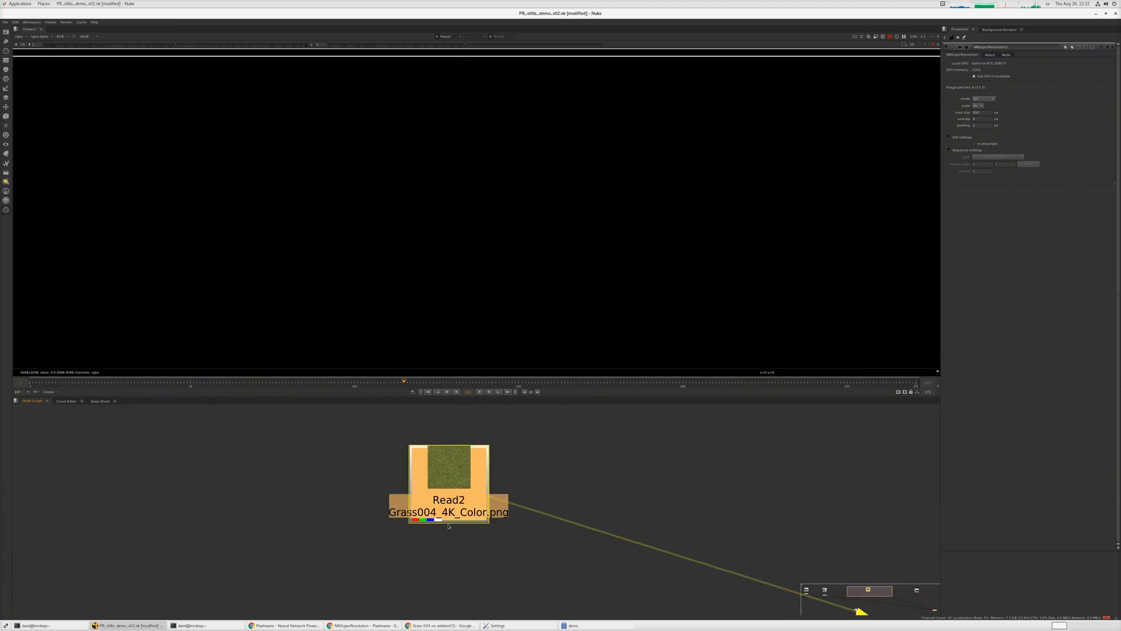
pyautogui.click(439, 560)
pyautogui.moveTo(438, 560); pyautogui.dragTo(440, 548, button='middle')
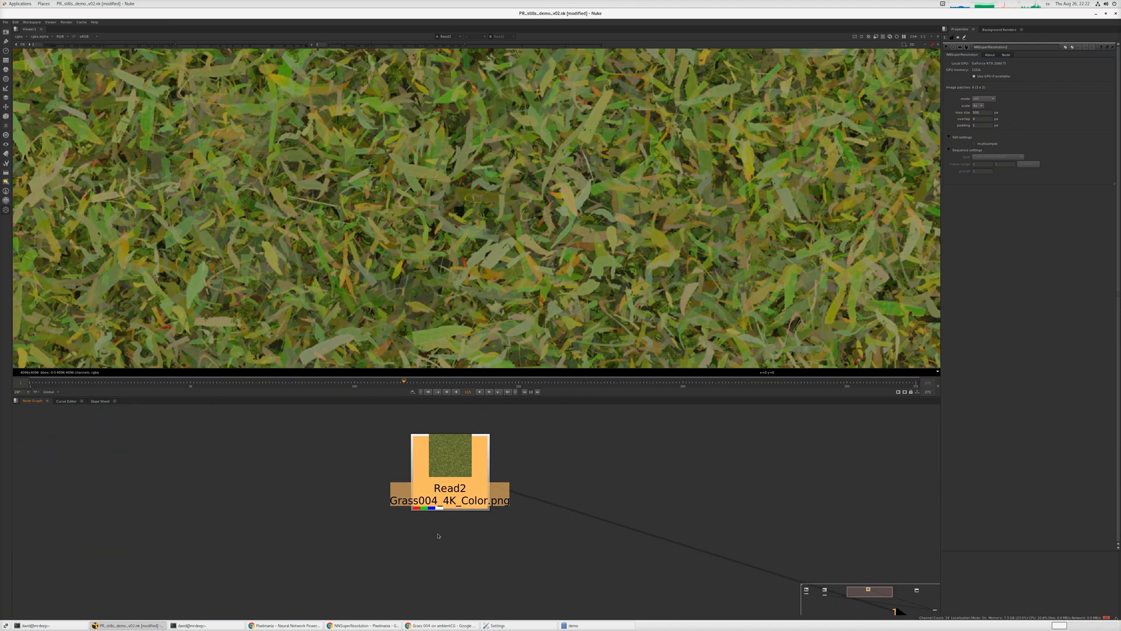
pyautogui.hotkey('alt', 'Tab')
pyautogui.hotkey('alt', 'Tab')
pyautogui.hotkey('alt', 'Tab')
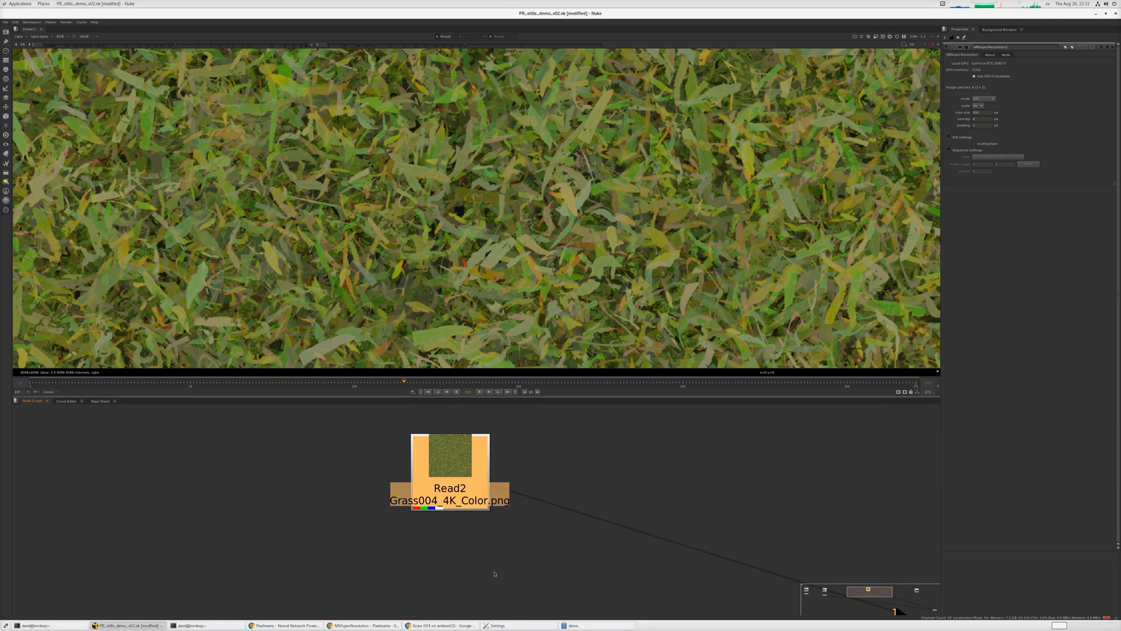
# - Add a Reformat node after the Read2 grass texture and place it just below the Read node
pyautogui.click(494, 574)
pyautogui.moveTo(446, 483); pyautogui.dragTo(447, 485)
pyautogui.click(447, 485)
pyautogui.click(448, 484)
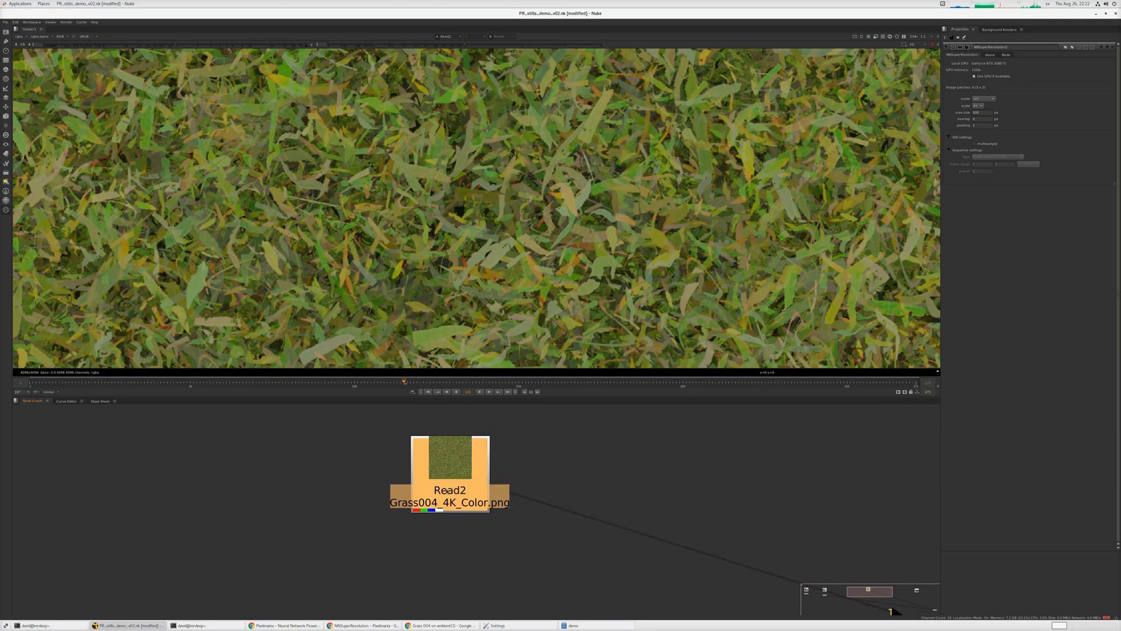
pyautogui.press('Tab')
pyautogui.write('ref')
pyautogui.click(424, 495)
pyautogui.moveTo(440, 530); pyautogui.dragTo(439, 558)
# - Set the Reformat node's resize type to none and fit the cropped grass image in the viewer
pyautogui.click(980, 84)
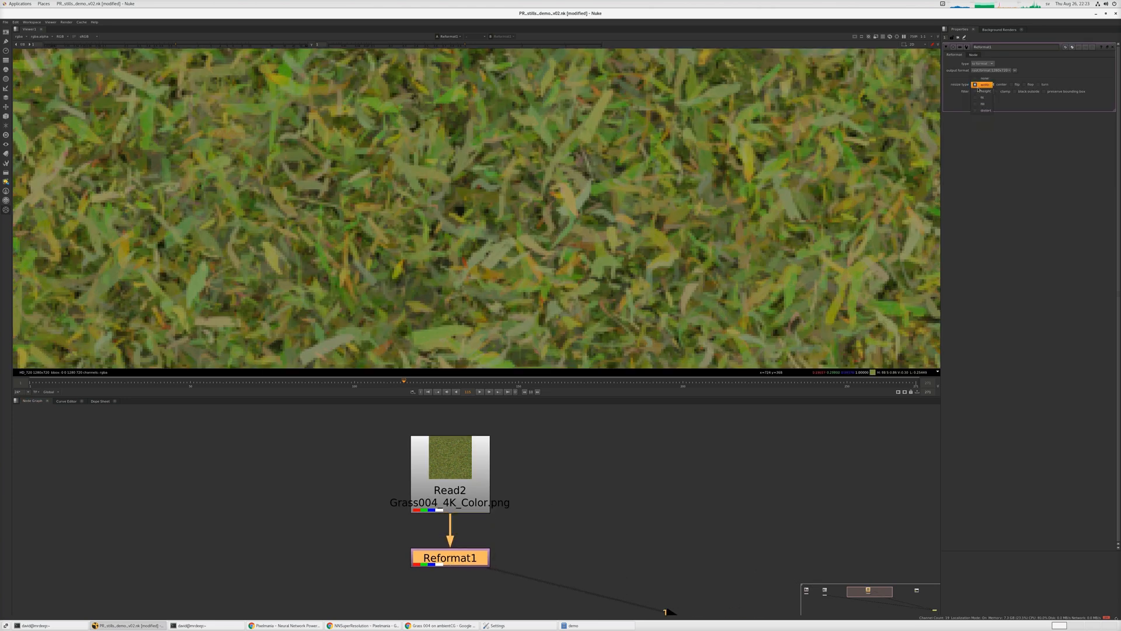
pyautogui.click(980, 78)
pyautogui.press('f')
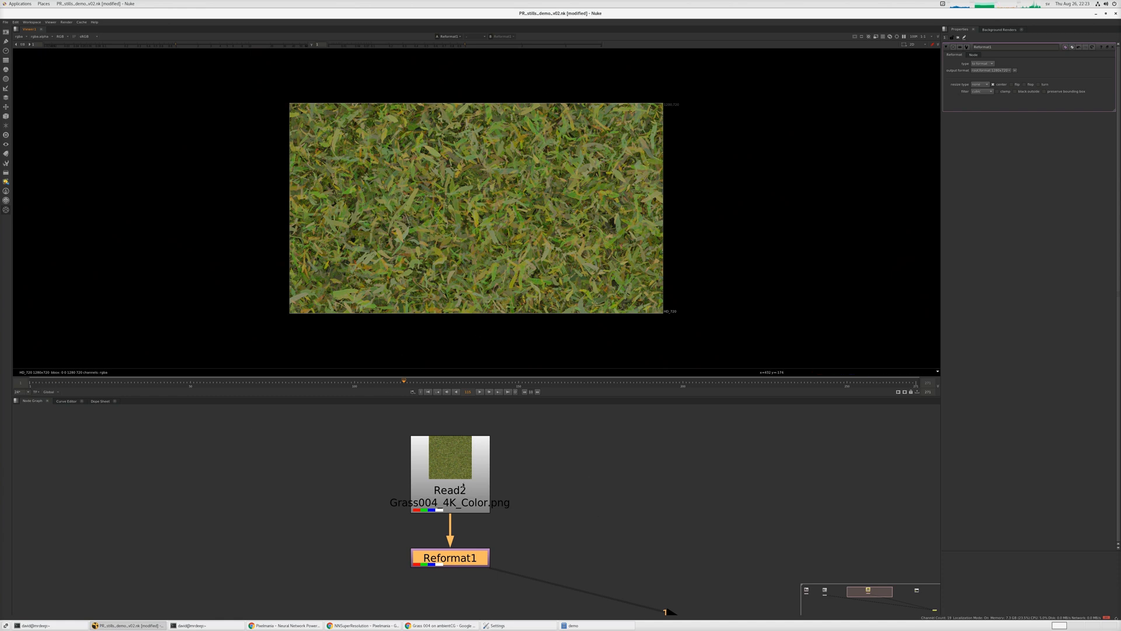
# - Add an NNSuperResolution node below the grass Reformat node, connect it to the Reformat, and display its output in the viewer
pyautogui.moveTo(412, 551); pyautogui.dragTo(411, 538, button='middle')
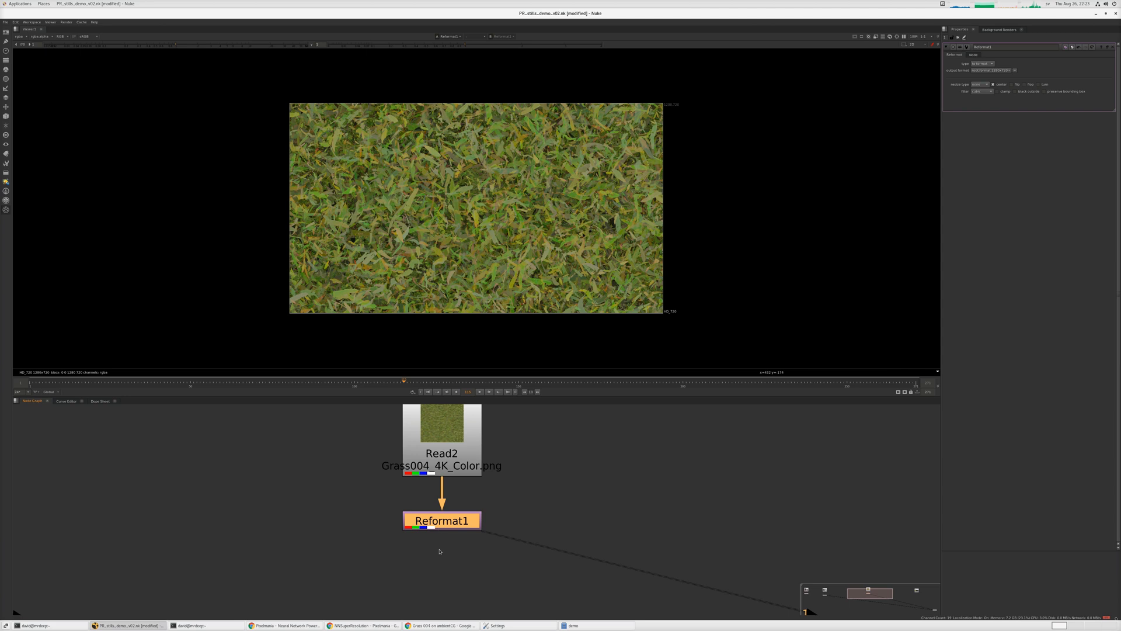
pyautogui.click(440, 551)
pyautogui.click(6, 209)
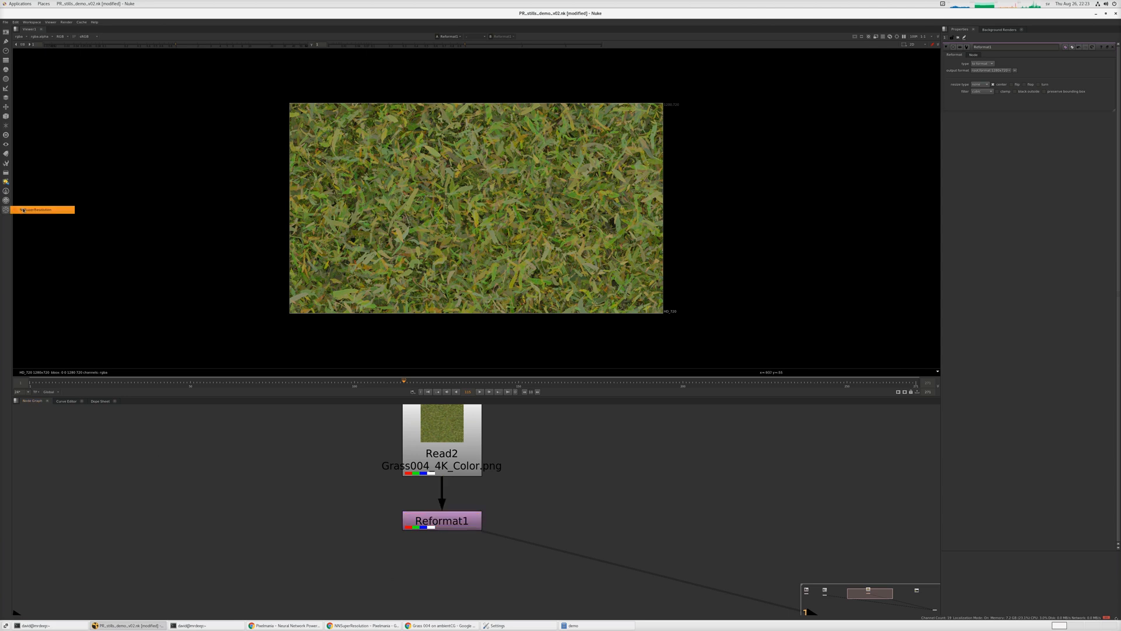
pyautogui.click(23, 210)
pyautogui.moveTo(437, 556); pyautogui.dragTo(438, 578)
pyautogui.moveTo(421, 538); pyautogui.dragTo(442, 523)
pyautogui.moveTo(448, 574); pyautogui.dragTo(449, 567)
pyautogui.press('1')
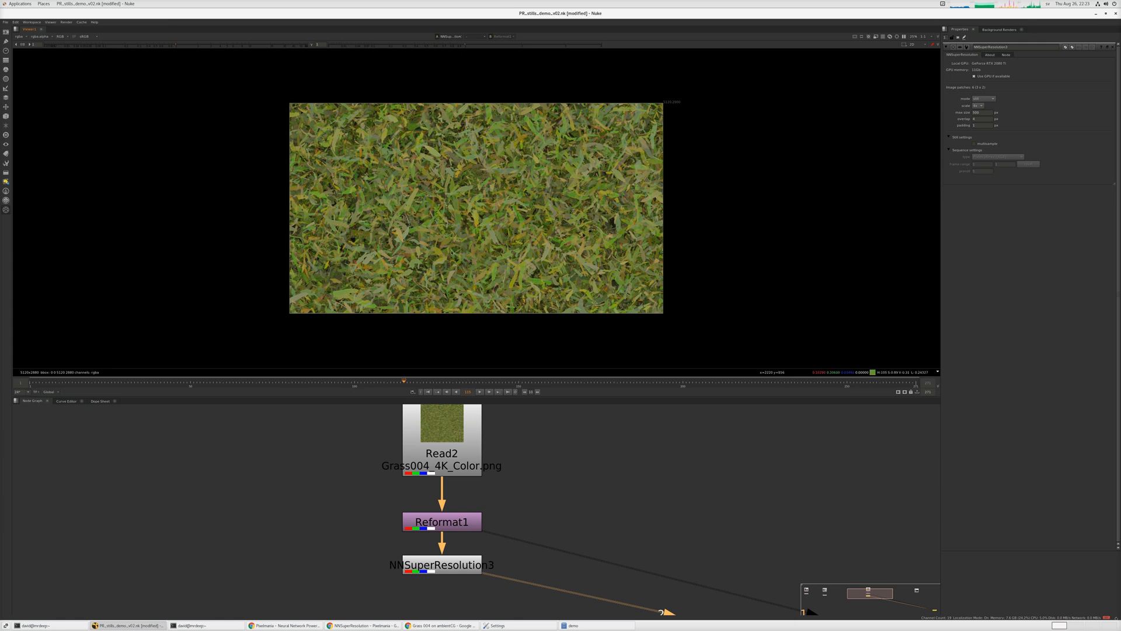
# - Compare the reformatted and upscaled grass texture at full viewer size, examining the leaf edges up close
pyautogui.scroll(1, 452, 252)
pyautogui.scroll(3, 451, 252)
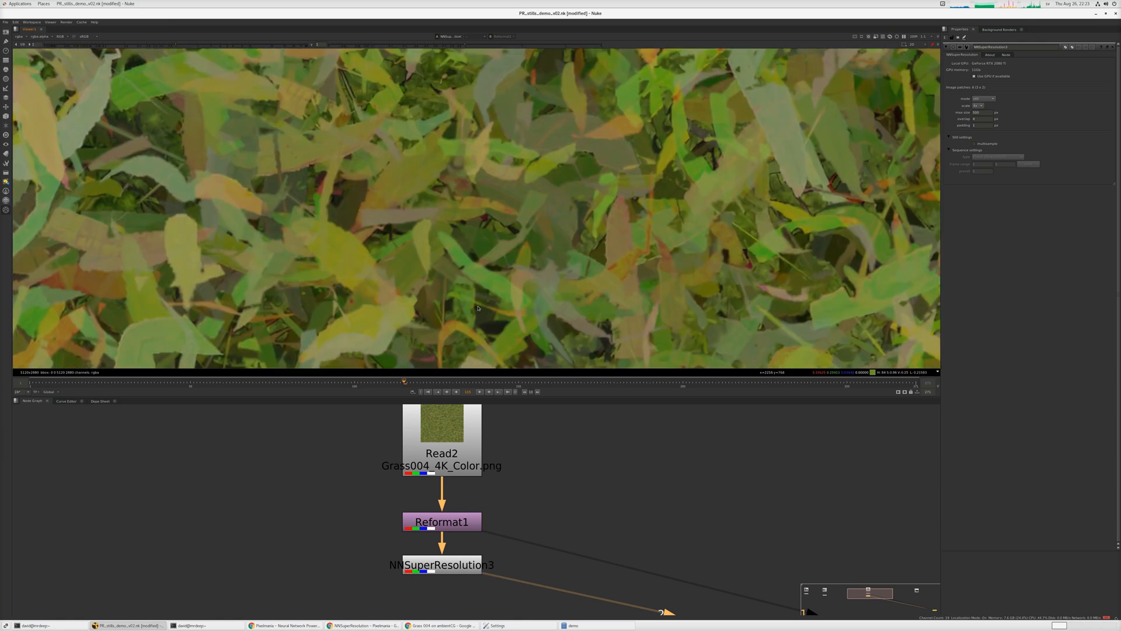
pyautogui.press('space')
pyautogui.moveTo(574, 342); pyautogui.dragTo(701, 423, button='middle')
pyautogui.press('1')
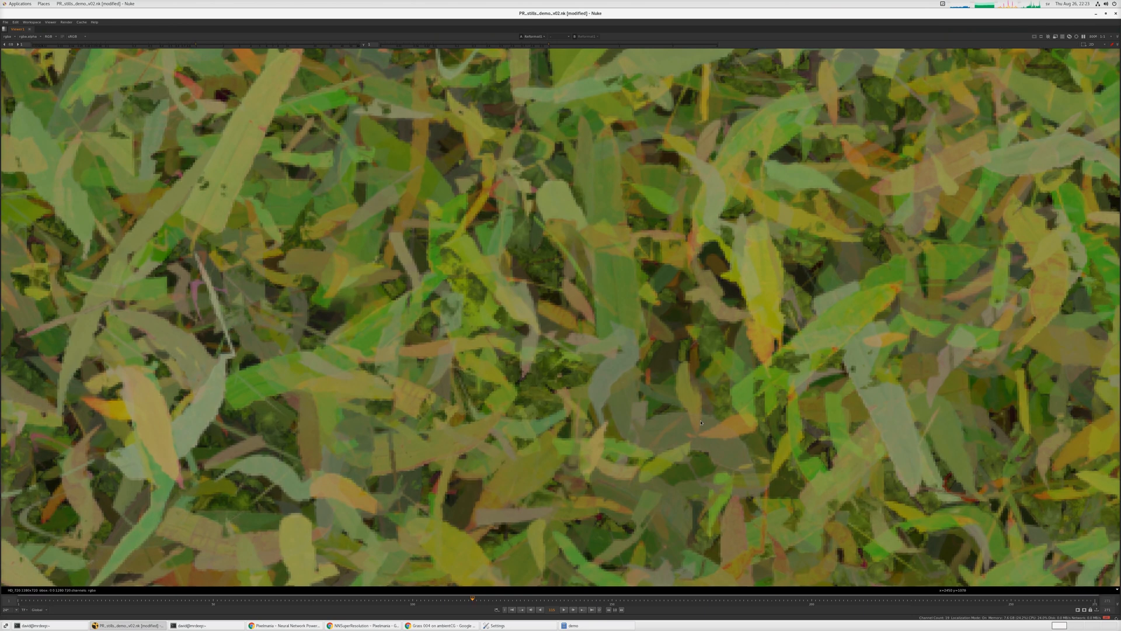
pyautogui.press('2')
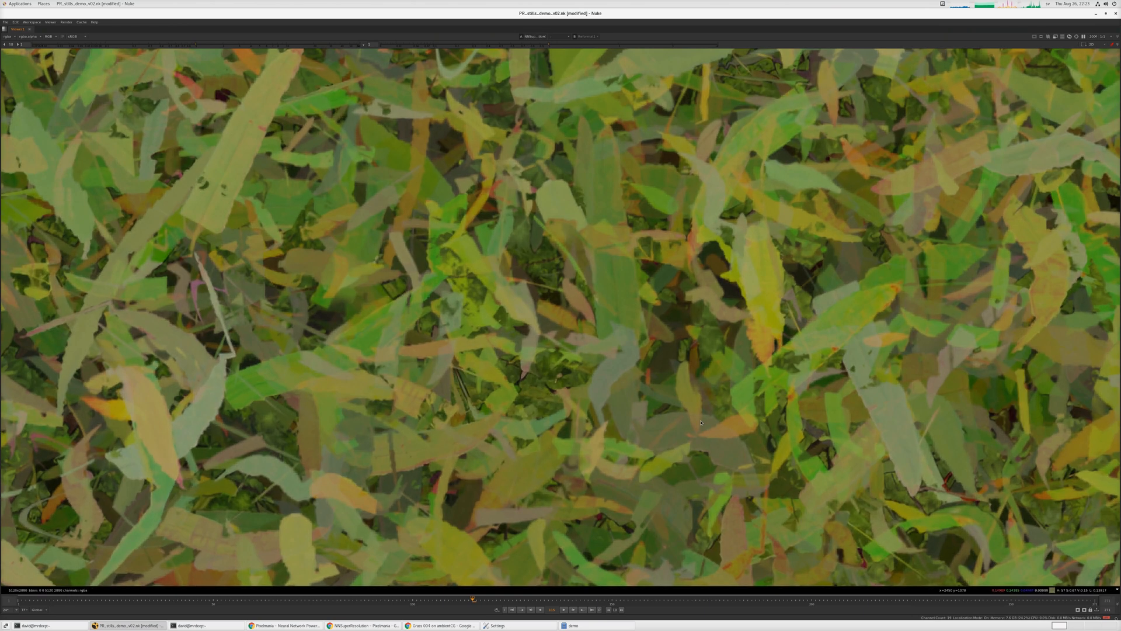
pyautogui.press('1')
pyautogui.press('2')
pyautogui.press('space')
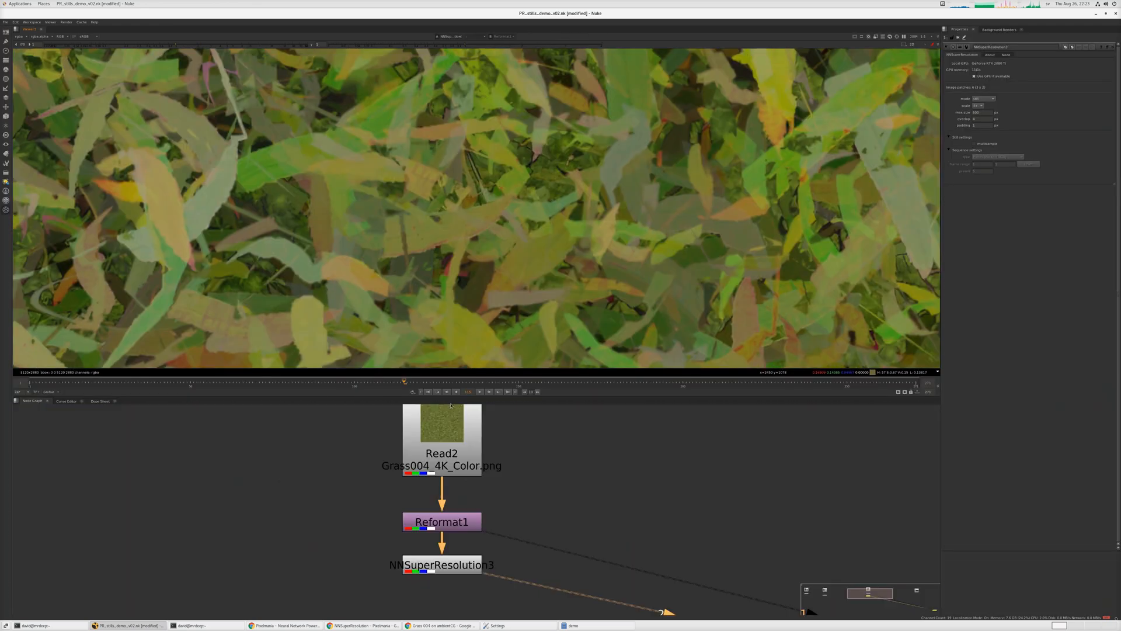
# - Display the Read4 AlexaCow_720p cow footage in the viewer
pyautogui.click(464, 531)
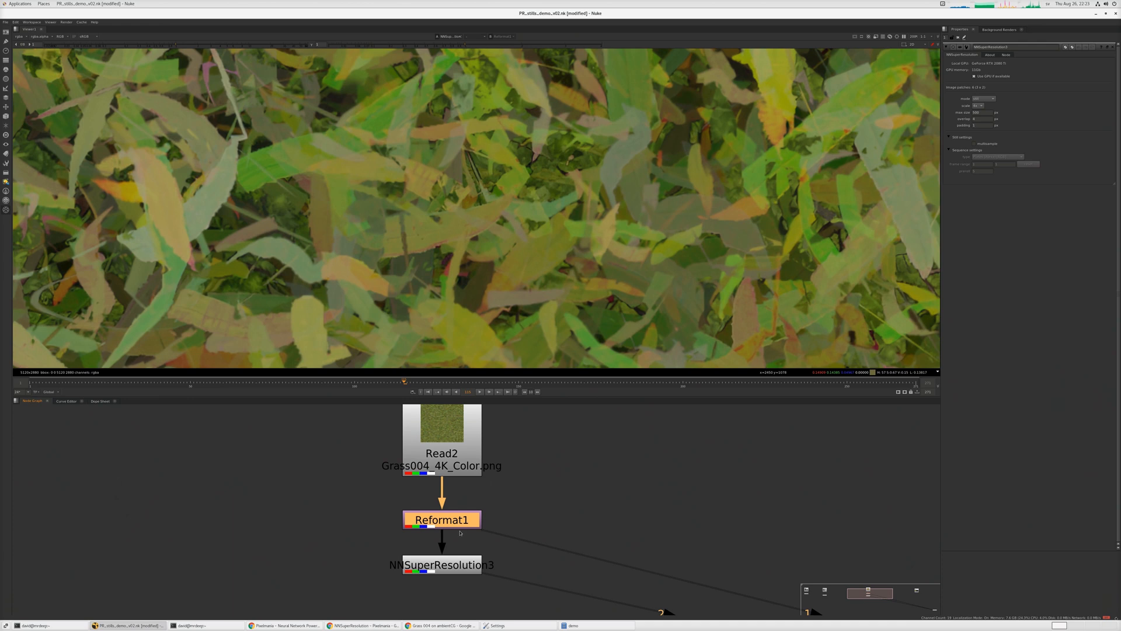
pyautogui.click(444, 471)
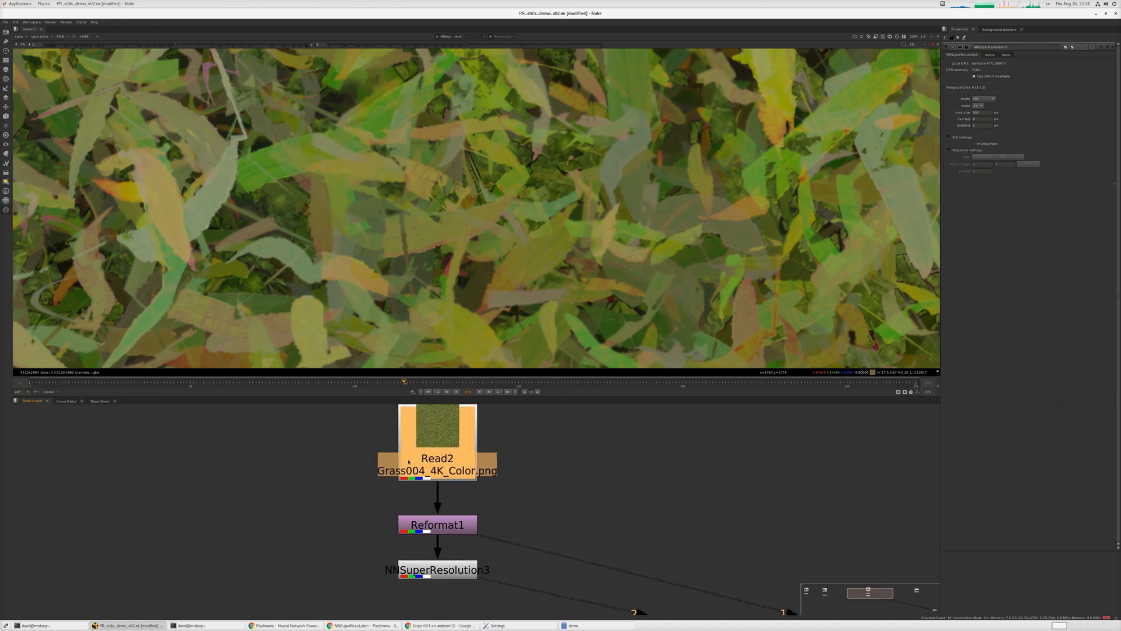
pyautogui.click(519, 522)
pyautogui.scroll(-4, 646, 508)
pyautogui.moveTo(780, 533); pyautogui.dragTo(184, 519, button='middle')
pyautogui.scroll(5, 403, 494)
pyautogui.click(425, 476)
pyautogui.press('1')
pyautogui.click(479, 496)
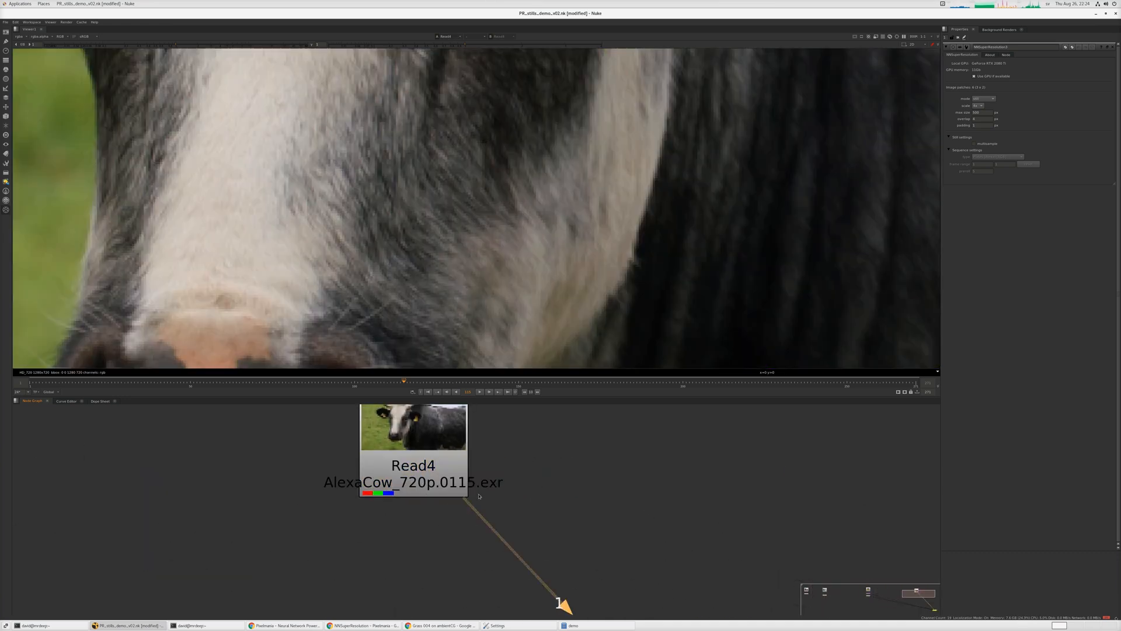
# - Scrub through the cow footage and examine the forehead, eyes and yellow ear tag up close
pyautogui.scroll(-2, 479, 496)
pyautogui.moveTo(379, 383); pyautogui.dragTo(403, 382)
pyautogui.moveTo(453, 169); pyautogui.dragTo(508, 304, button='middle')
pyautogui.moveTo(399, 383)
pyautogui.mouseDown()
pyautogui.moveTo(372, 382)
pyautogui.moveTo(440, 383)
pyautogui.moveTo(410, 382)
pyautogui.mouseUp()
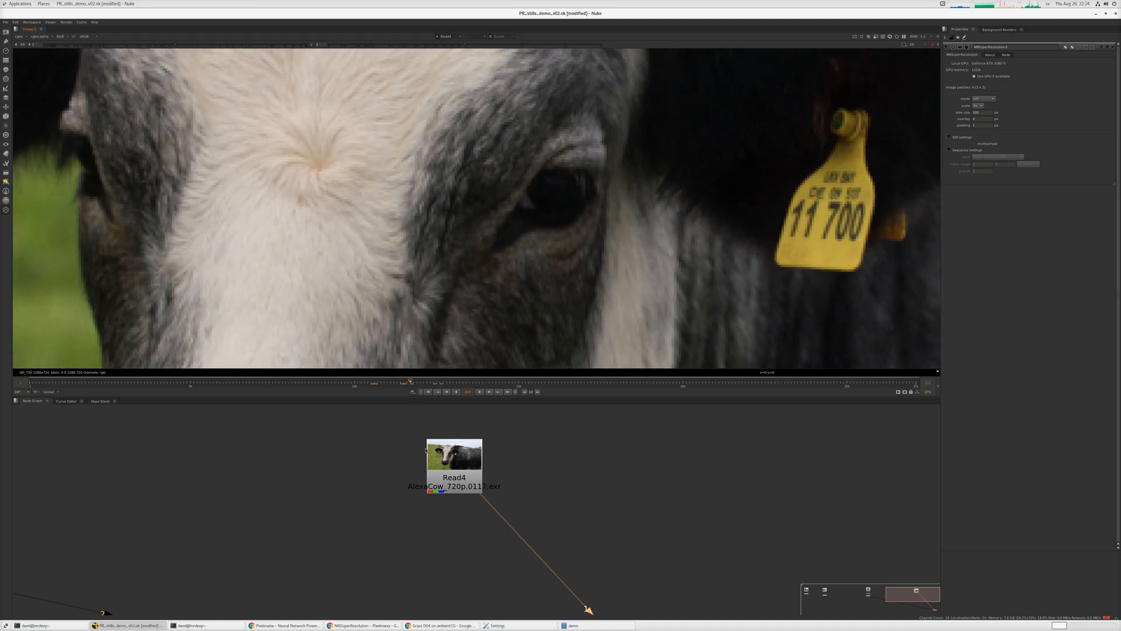
# - Add an NNSuperResolution node after the Read4 cow footage and place it a little below the Read node
pyautogui.click(467, 456)
pyautogui.click(6, 210)
pyautogui.click(40, 209)
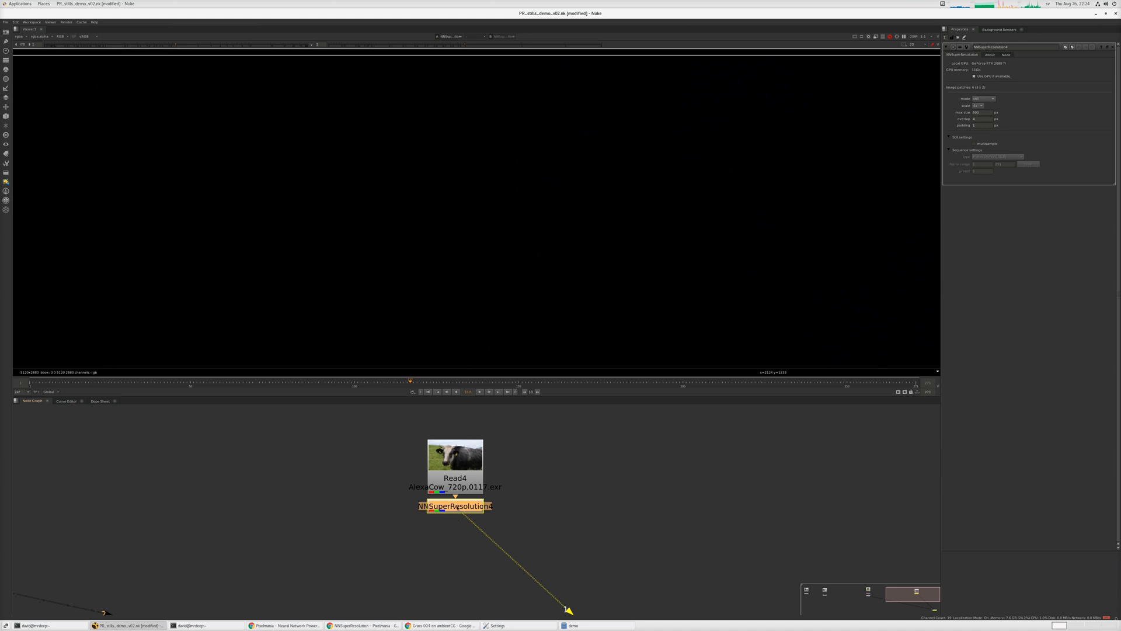
pyautogui.moveTo(458, 508); pyautogui.dragTo(456, 535)
# - Set the new NNSuperResolution node's mode to sequence and its preroll to 5
pyautogui.click(985, 98)
pyautogui.click(979, 115)
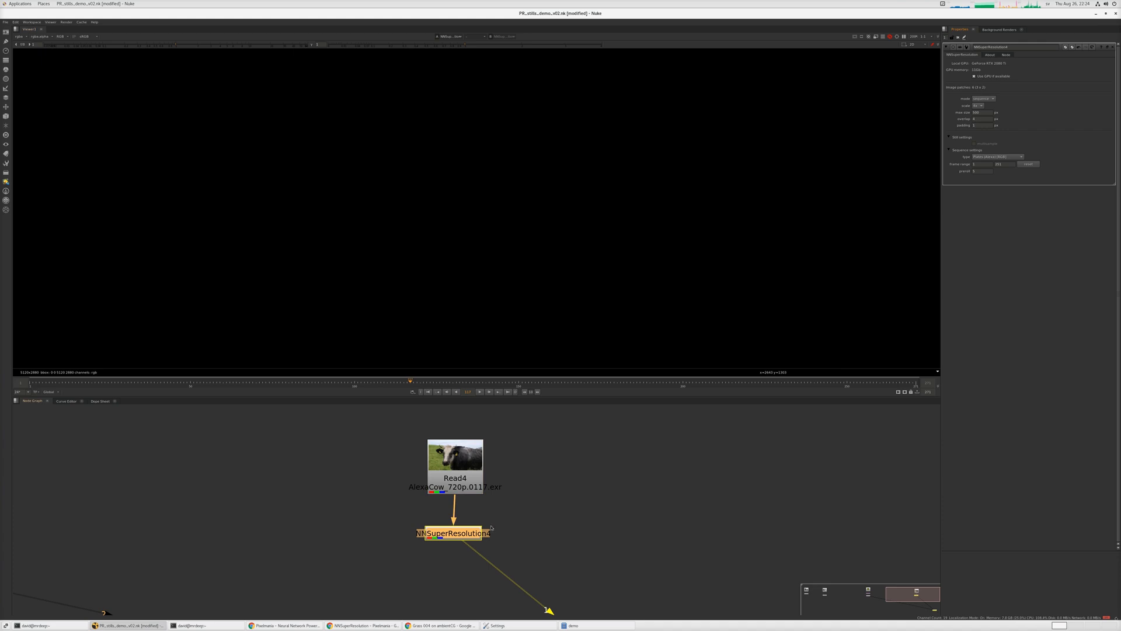
pyautogui.moveTo(465, 540); pyautogui.dragTo(466, 541)
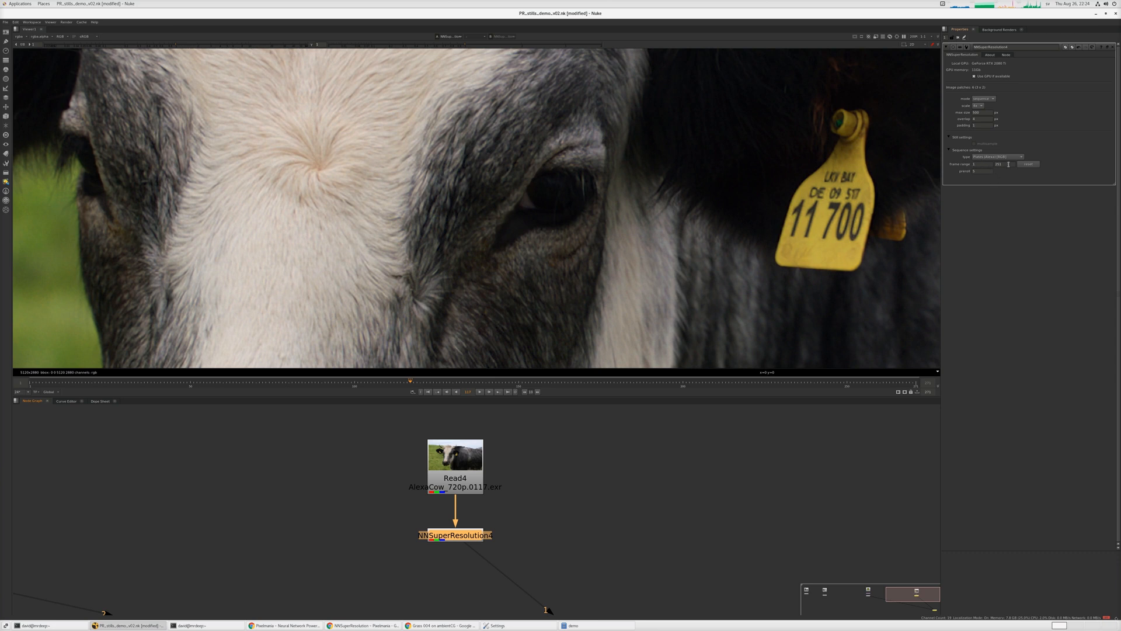
pyautogui.click(973, 172)
pyautogui.write('5')
# - Compare the original and upscaled cow frame at full viewer size, examining the fur and ear tags up close
pyautogui.click(464, 469)
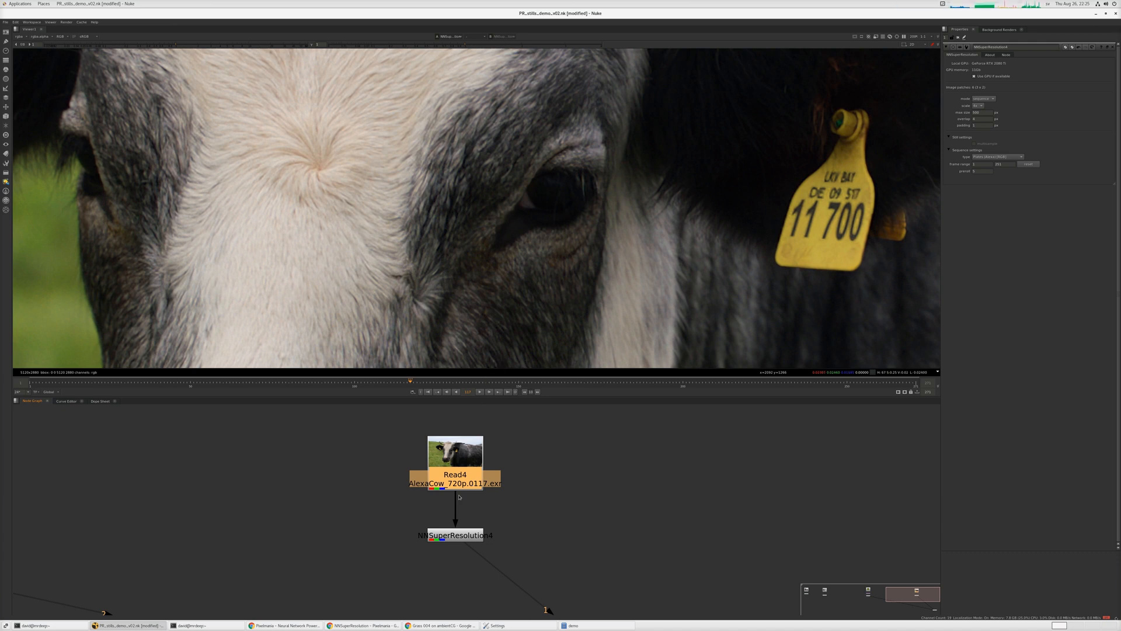
pyautogui.press('1')
pyautogui.click(459, 540)
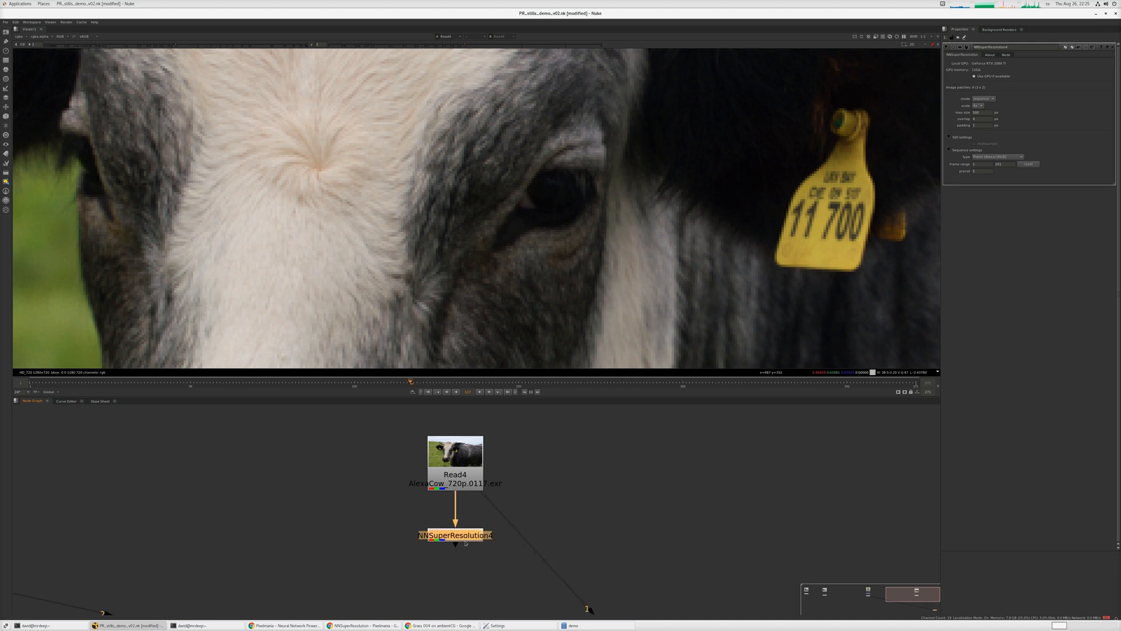
pyautogui.press('1')
pyautogui.press('space')
pyautogui.moveTo(467, 420); pyautogui.dragTo(671, 435, button='middle')
pyautogui.press('1')
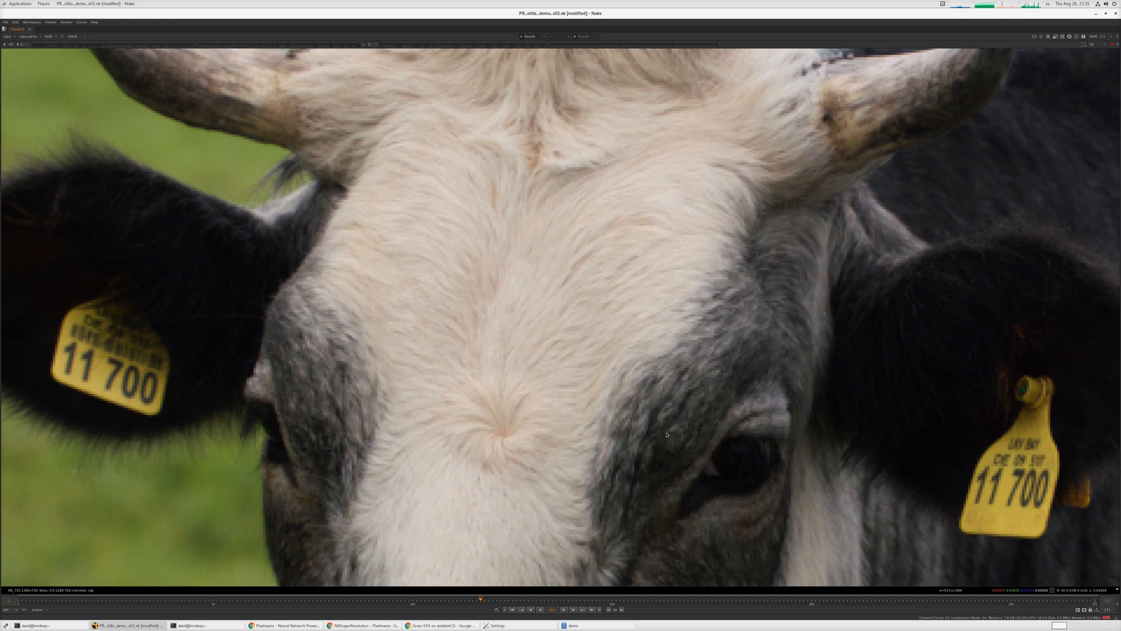
pyautogui.press('1')
pyautogui.press('1')
pyautogui.press('1')
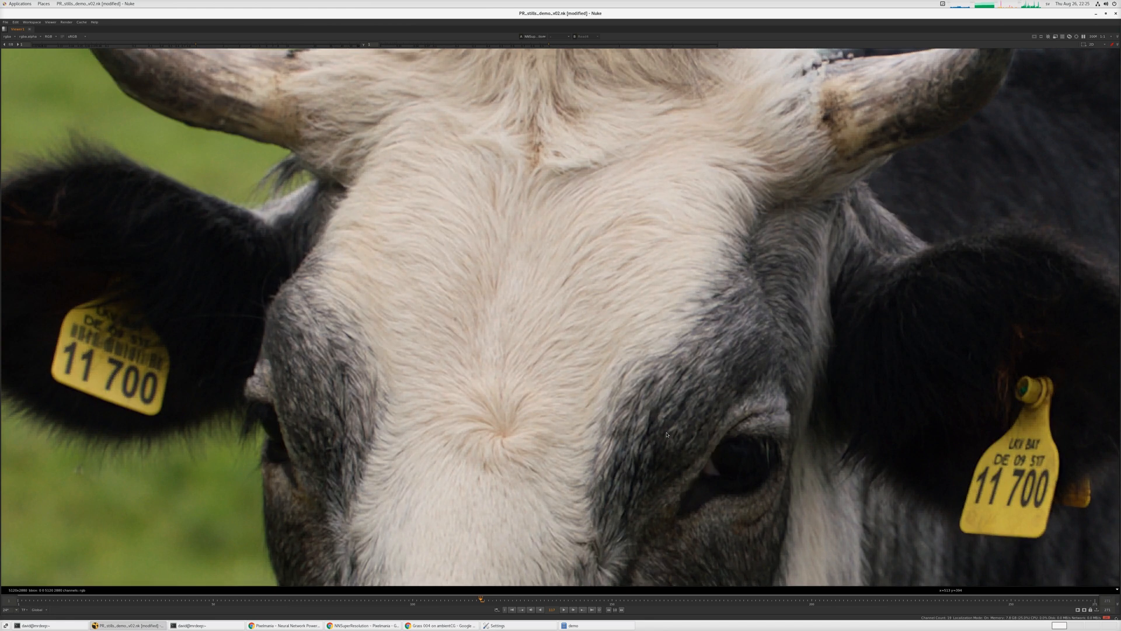
# - Compare the original and upscaled cow footage with the animal's whole head in view
pyautogui.scroll(-5, 667, 435)
pyautogui.scroll(3, 725, 492)
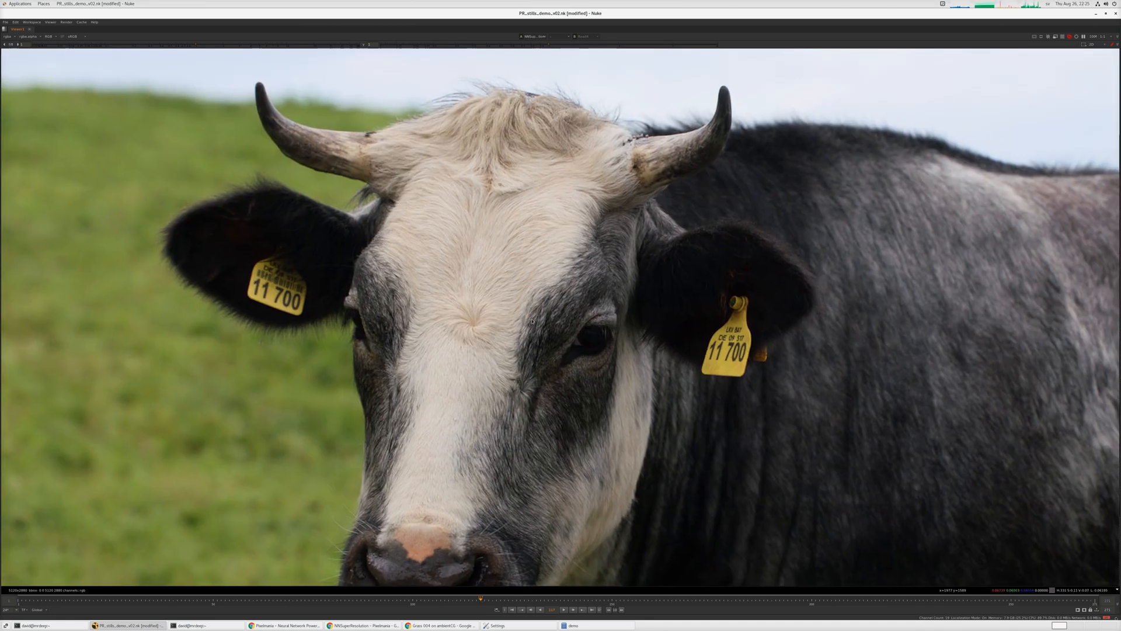
pyautogui.press('1')
pyautogui.press('1')
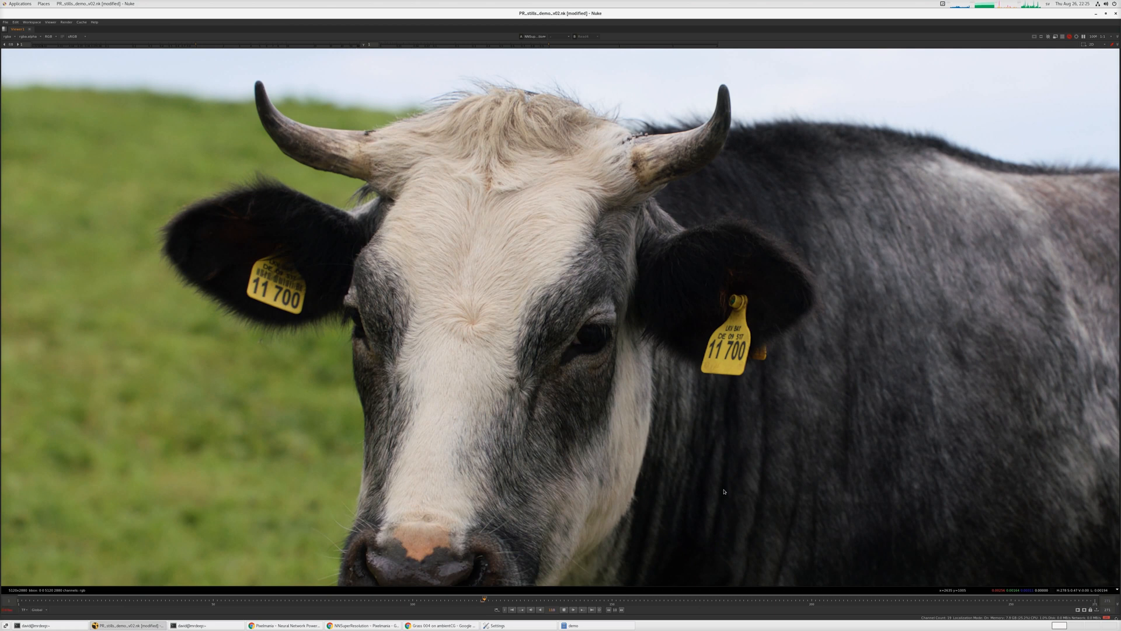